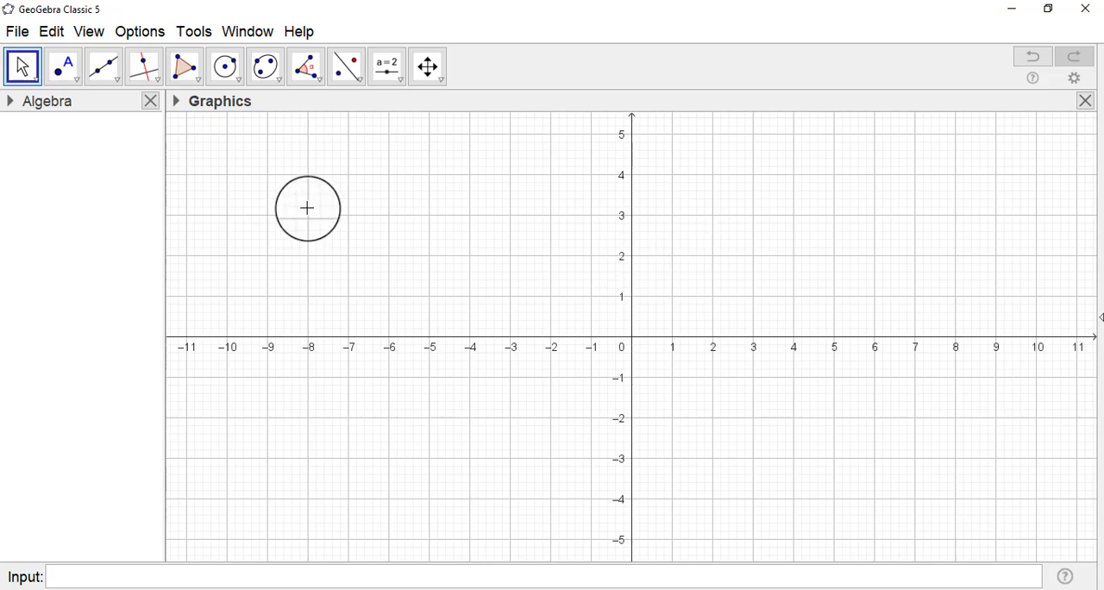
Plot the function sin(x).
click(196, 582)
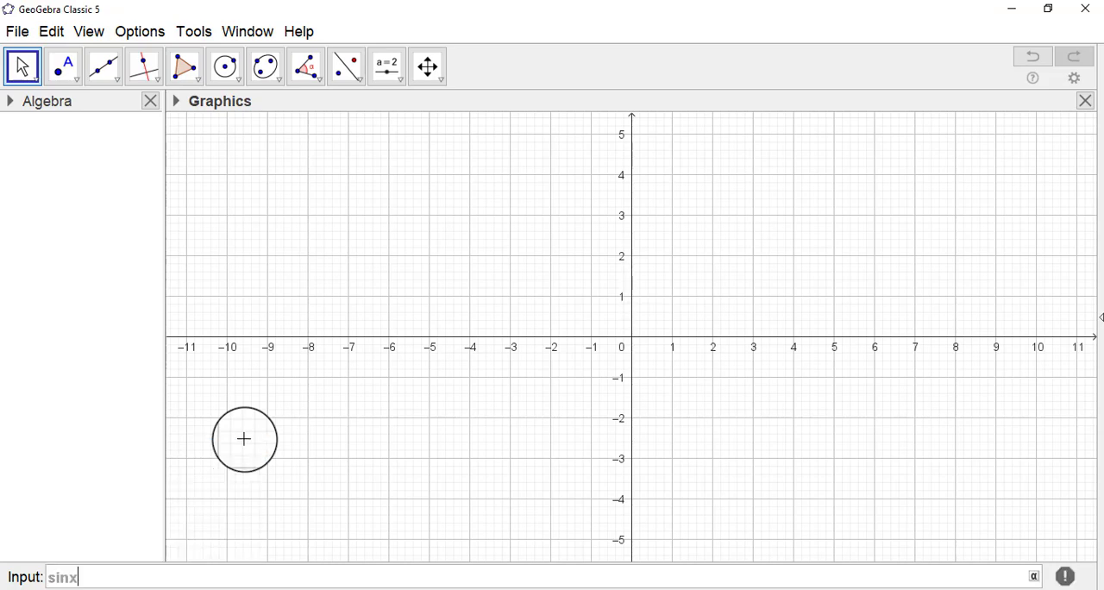
text(sinx)
key(Return)
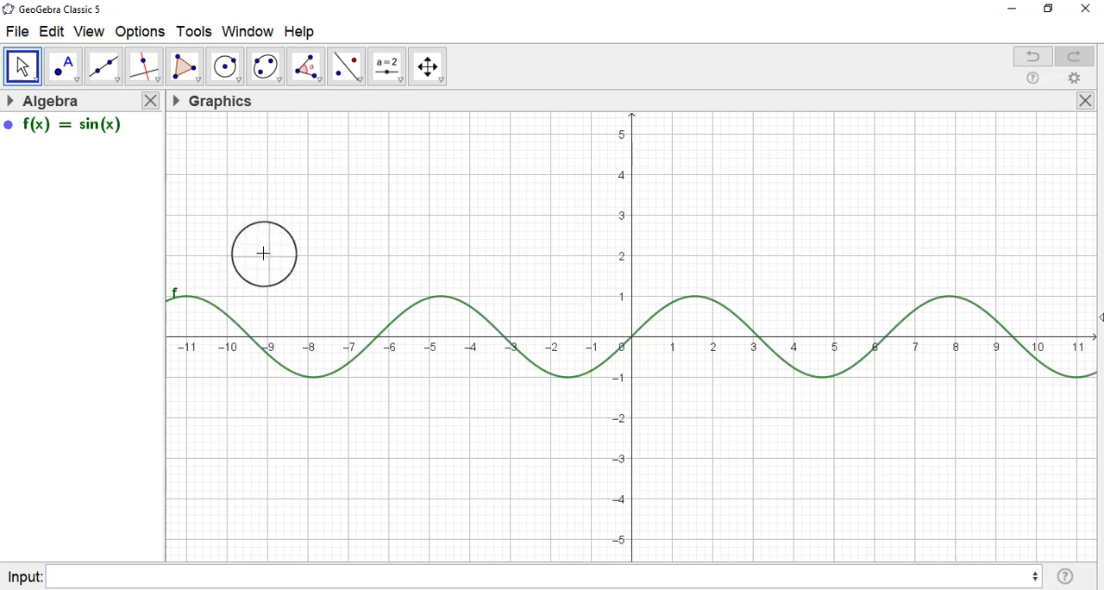
Colour the sine curve red and set its label to show Name & Value.
click(233, 328)
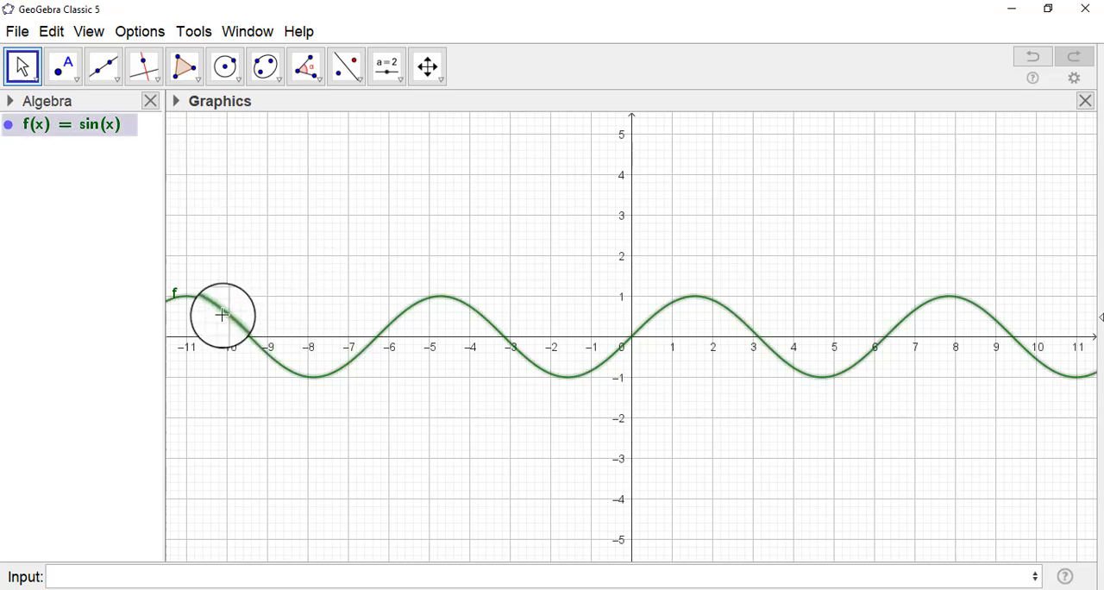
click(183, 101)
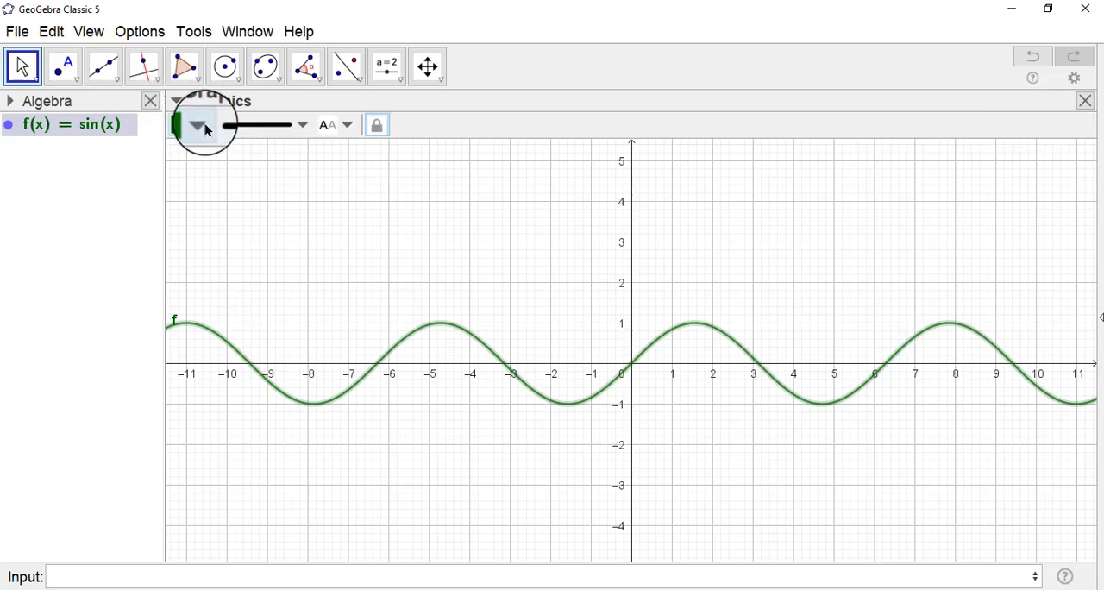
click(194, 125)
click(180, 151)
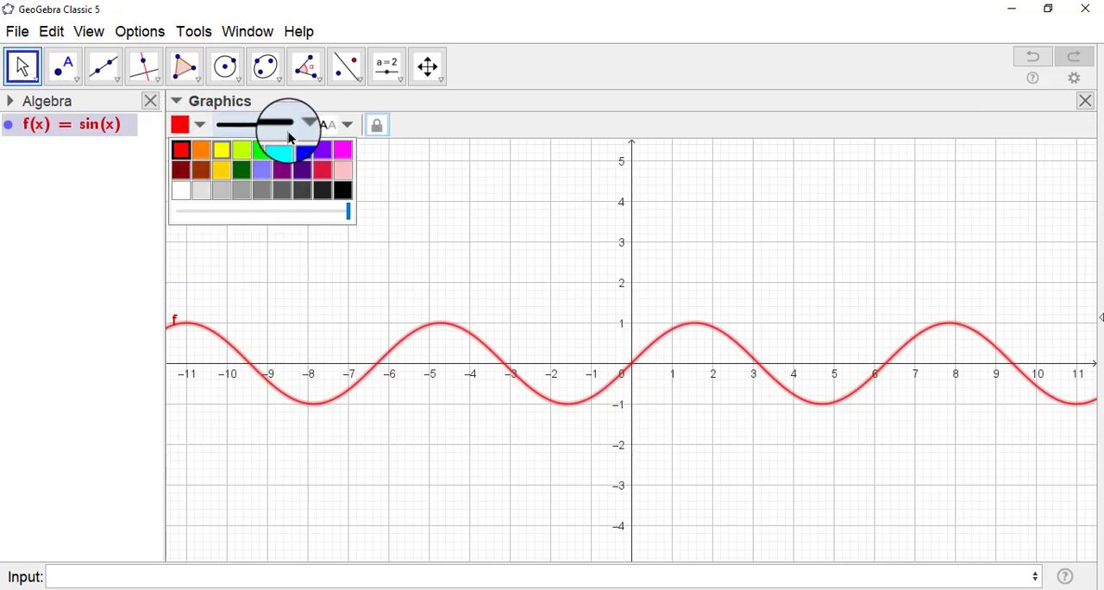
click(327, 127)
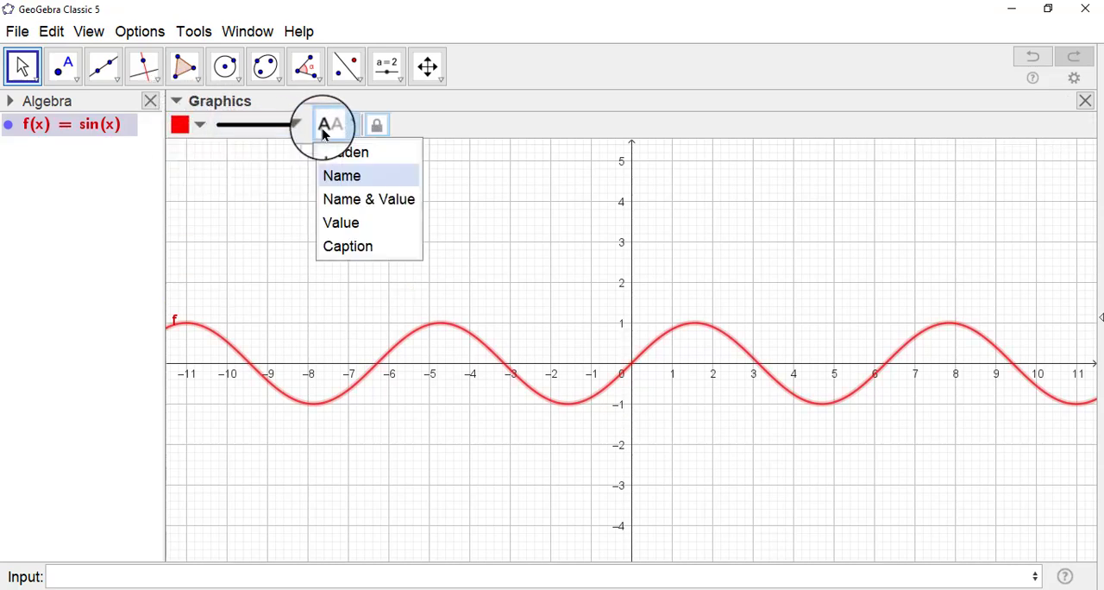
click(355, 204)
click(302, 245)
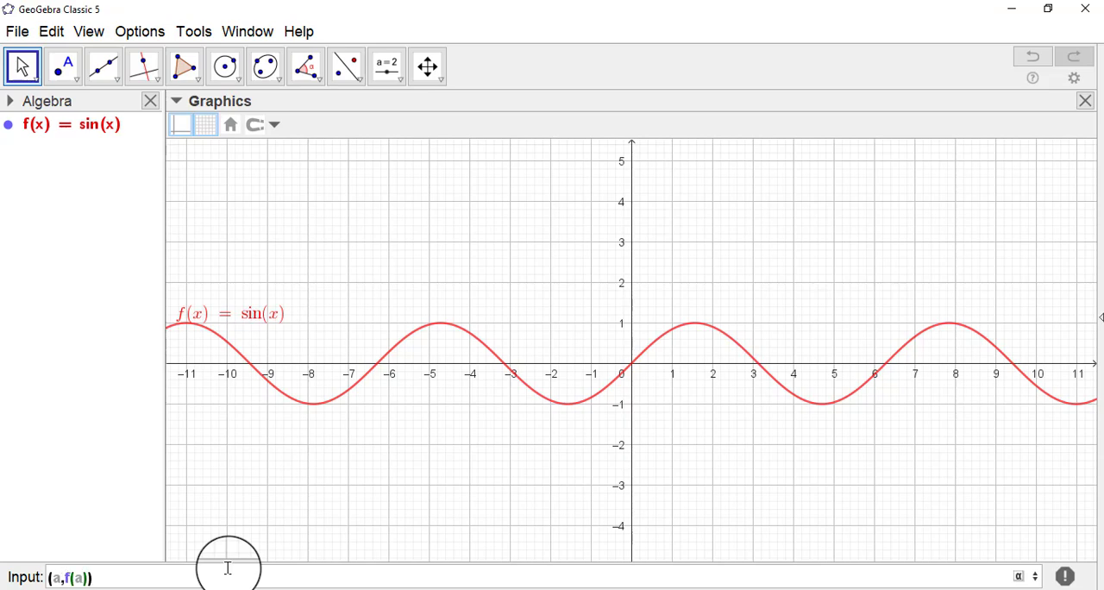
Create the point (a,f(a)) on the curve with a slider for a, and set a to 1.3.
key(Return)
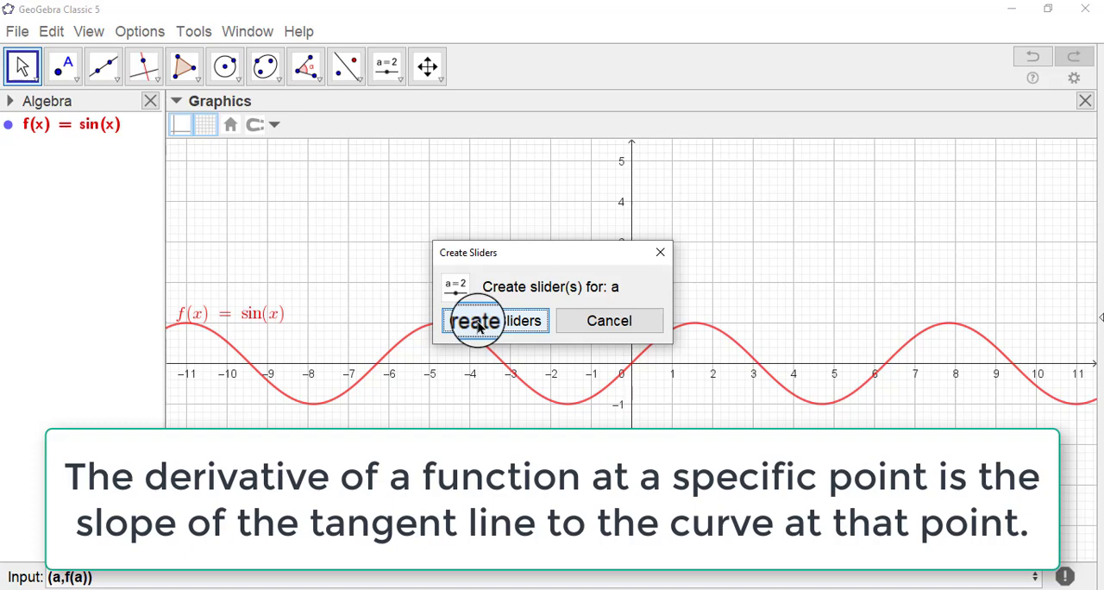
click(479, 326)
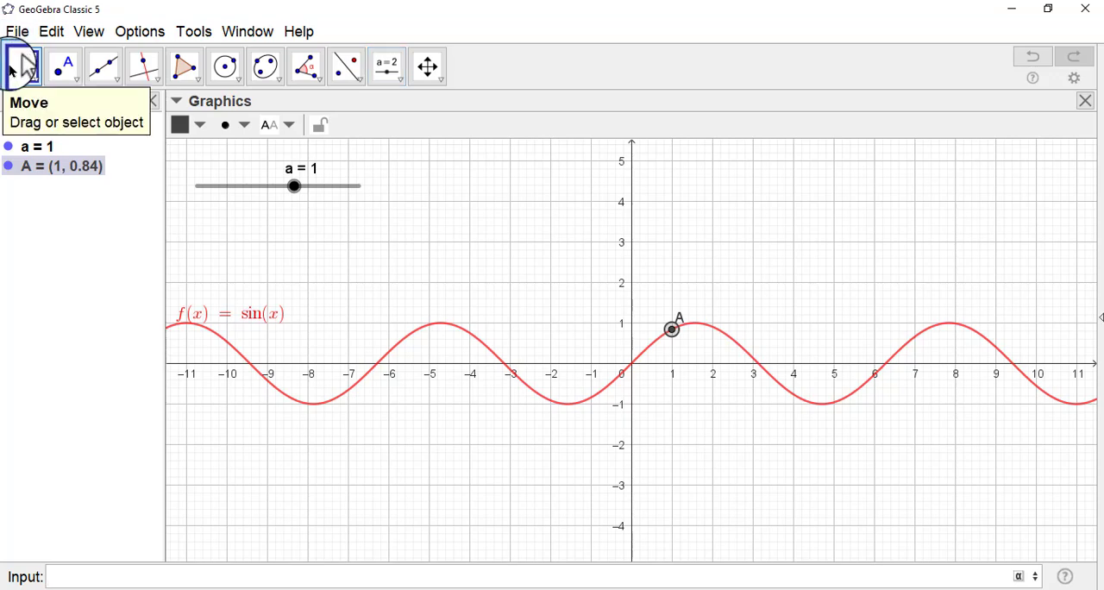
mouse_move(313, 197)
mouse_down()
mouse_move(319, 189)
mouse_move(299, 193)
mouse_up()
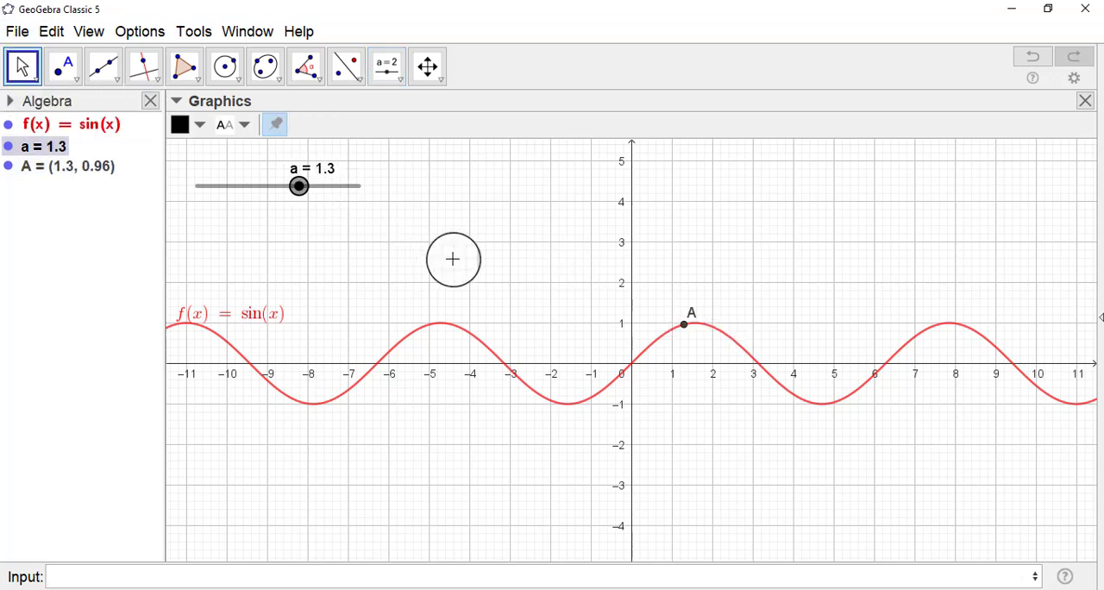
Construct the tangent line to the sine curve at point A.
click(547, 254)
drag(547, 255, 455, 256)
drag(1036, 124, 1007, 125)
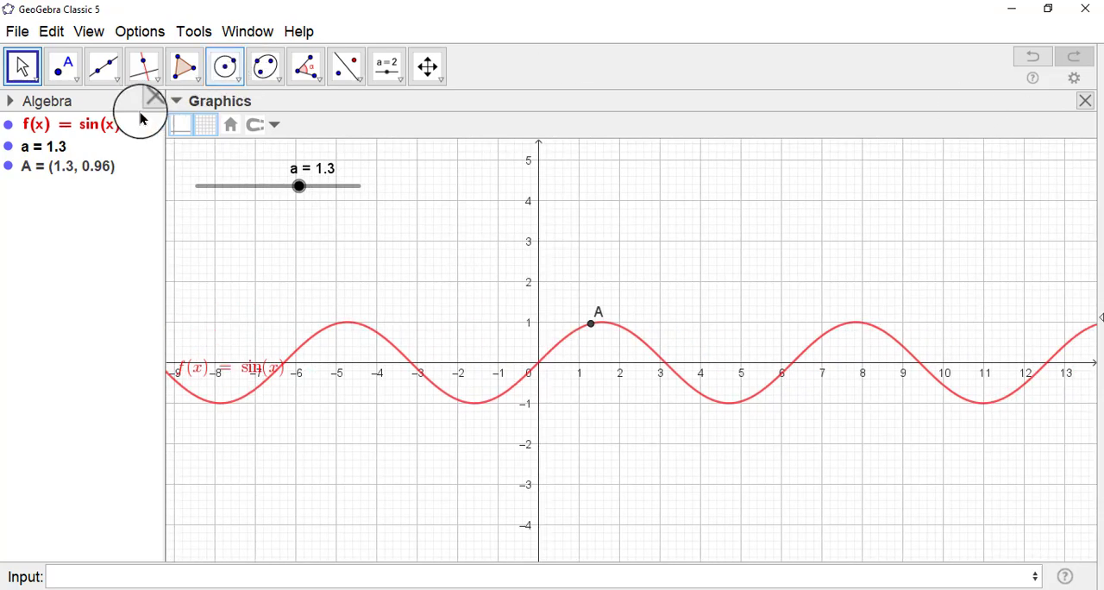
click(78, 82)
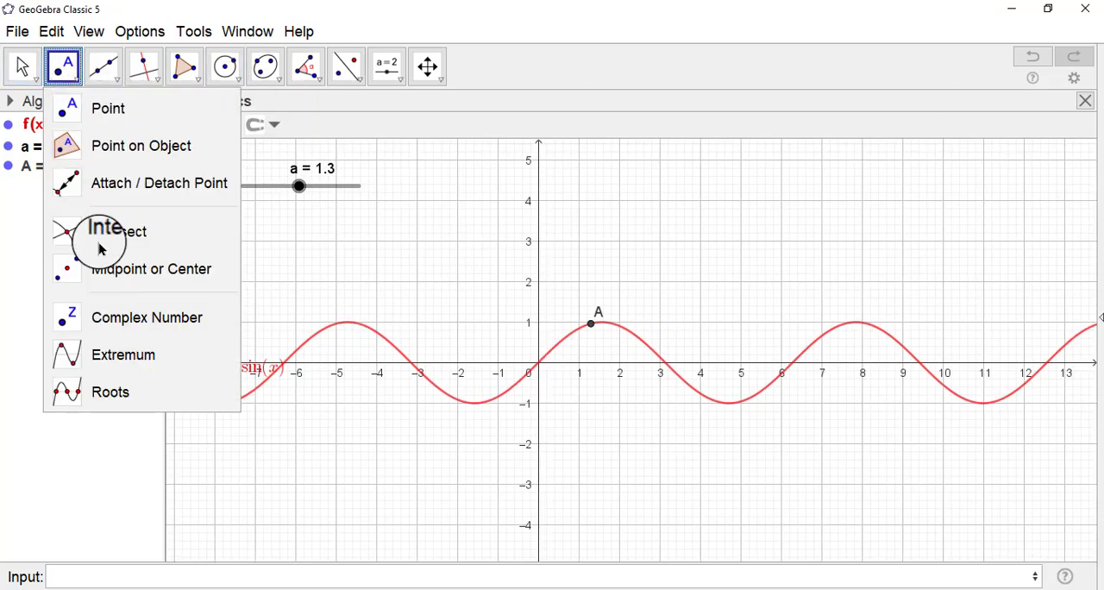
mouse_move(112, 76)
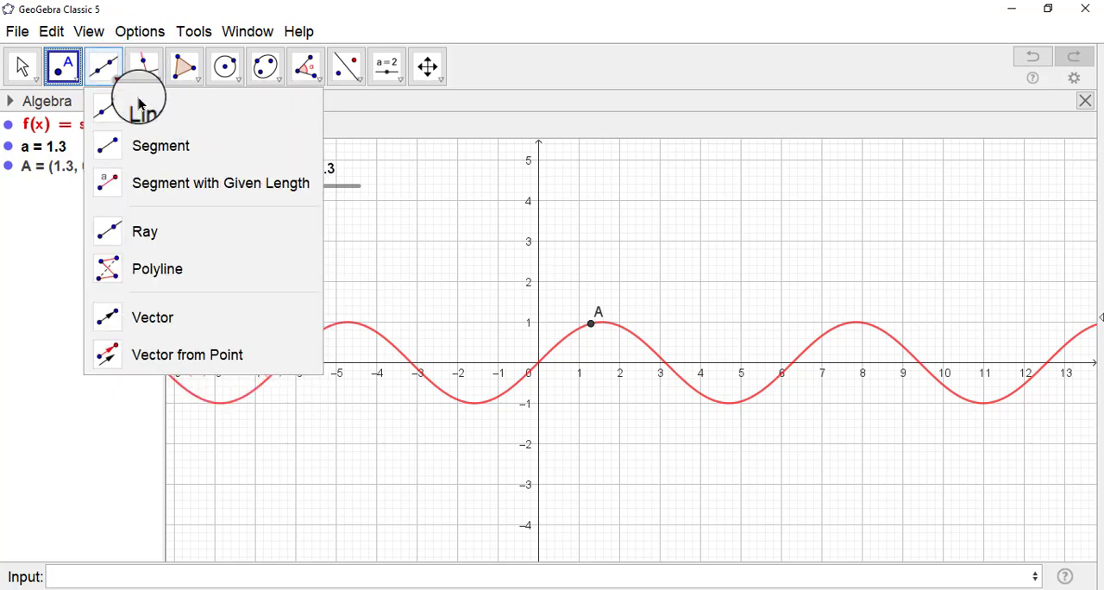
click(197, 281)
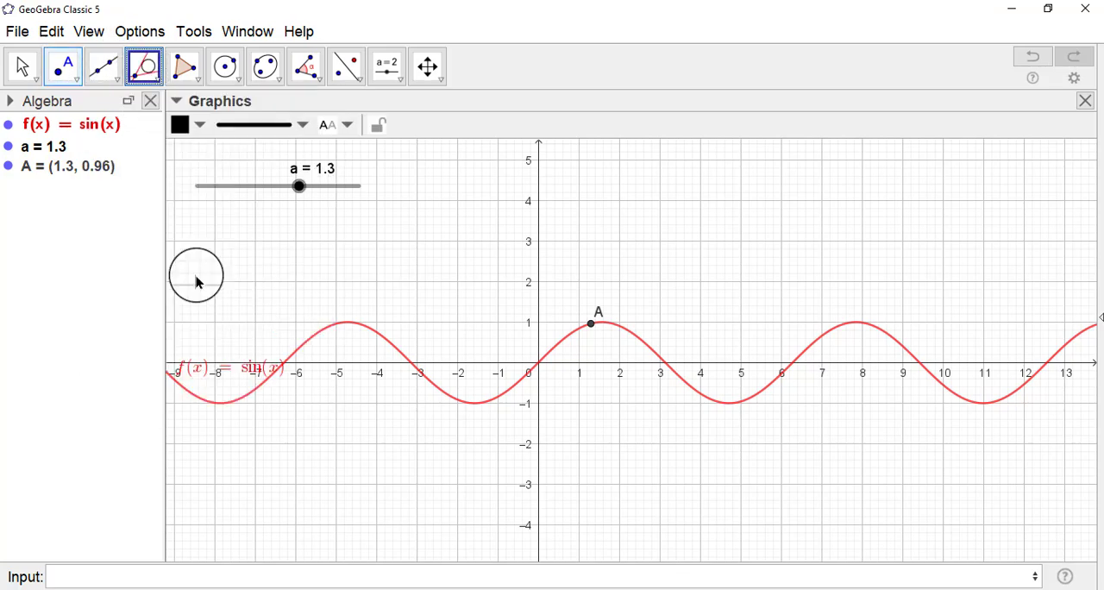
click(591, 328)
click(619, 335)
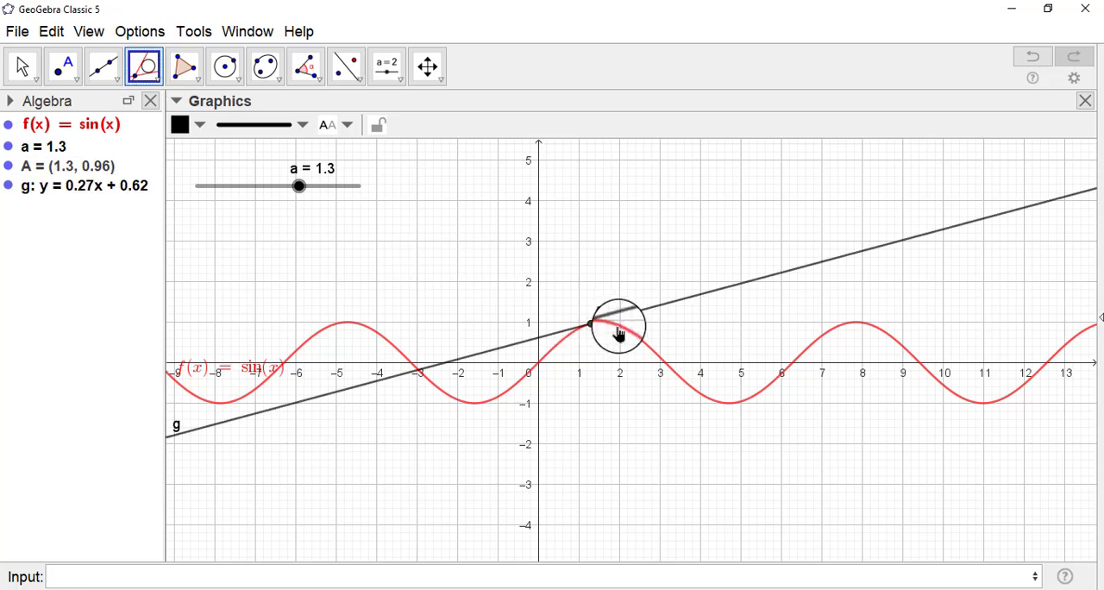
Add a slope triangle with the Slope tool to the tangent line at point A.
click(23, 69)
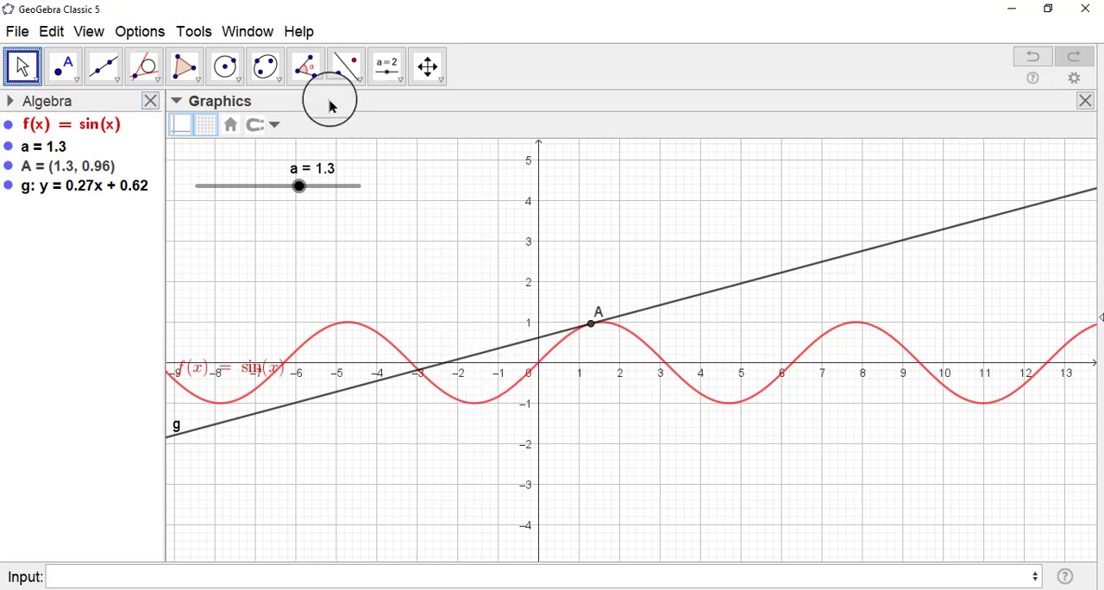
mouse_move(298, 186)
mouse_down()
mouse_move(319, 186)
mouse_move(290, 192)
mouse_move(300, 194)
mouse_up()
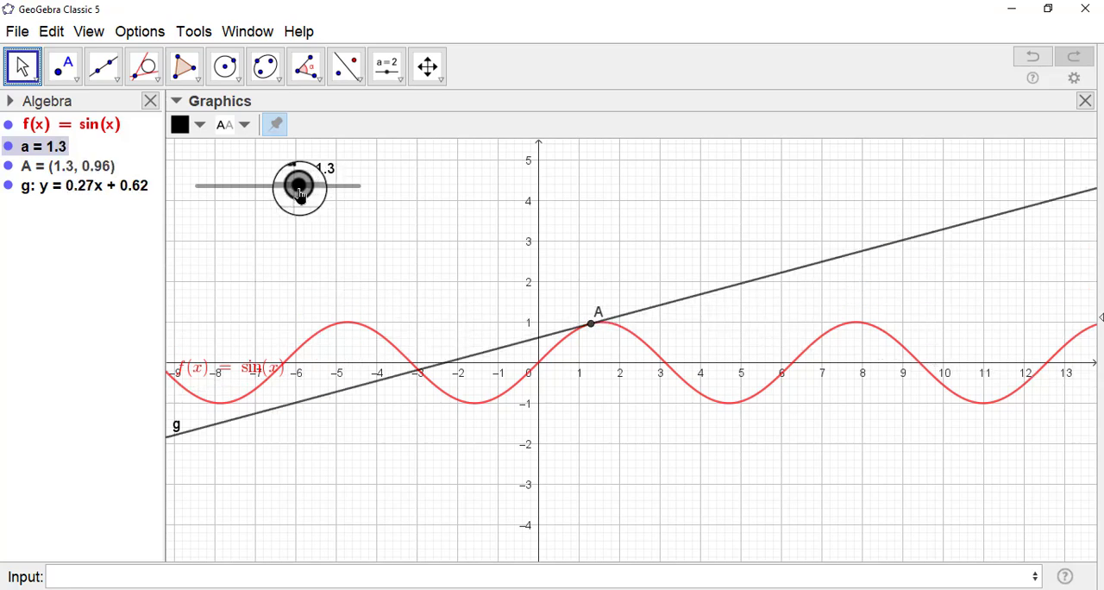
click(306, 66)
click(343, 263)
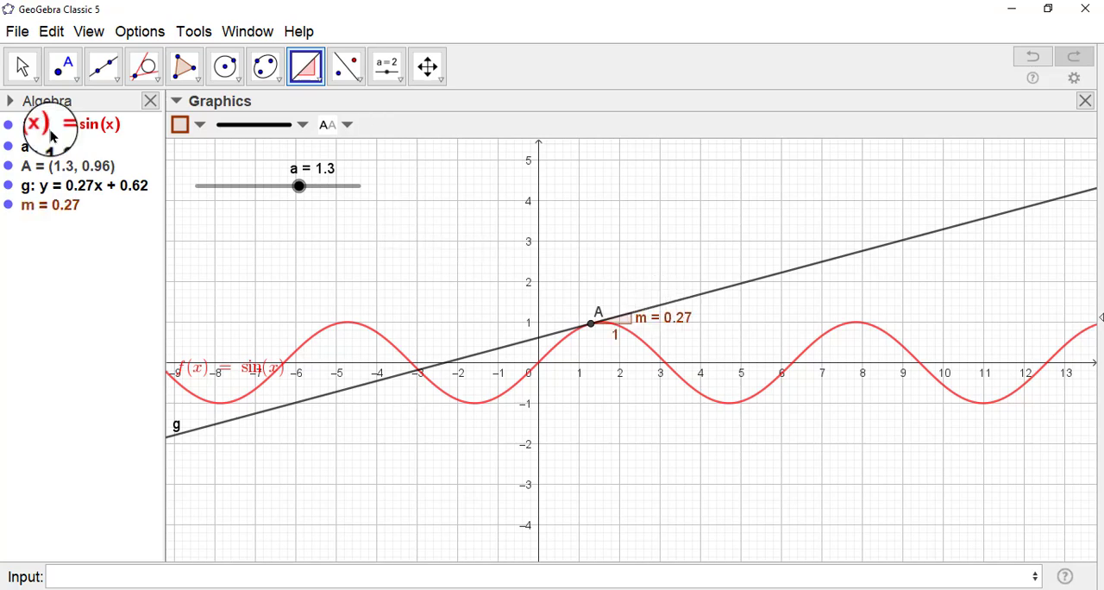
Colour the tangent line g blue.
click(21, 66)
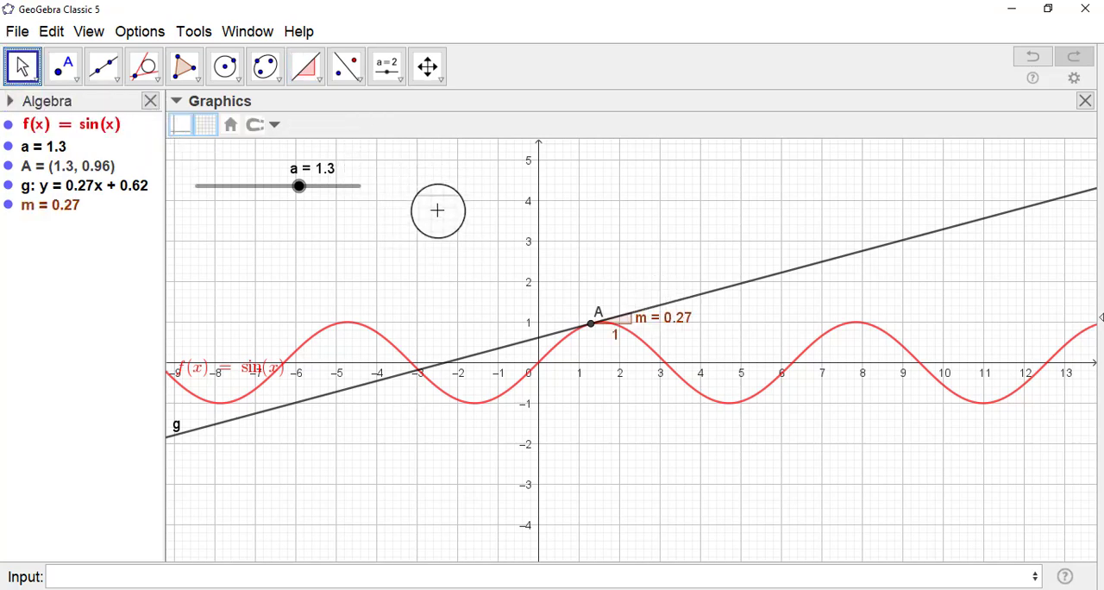
click(673, 302)
click(179, 125)
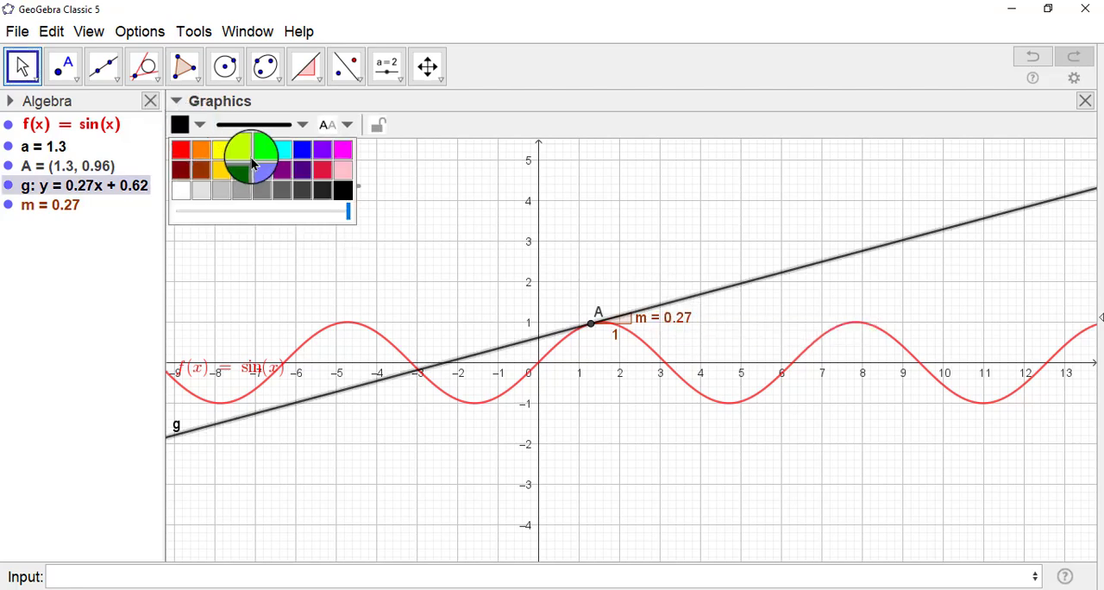
click(303, 153)
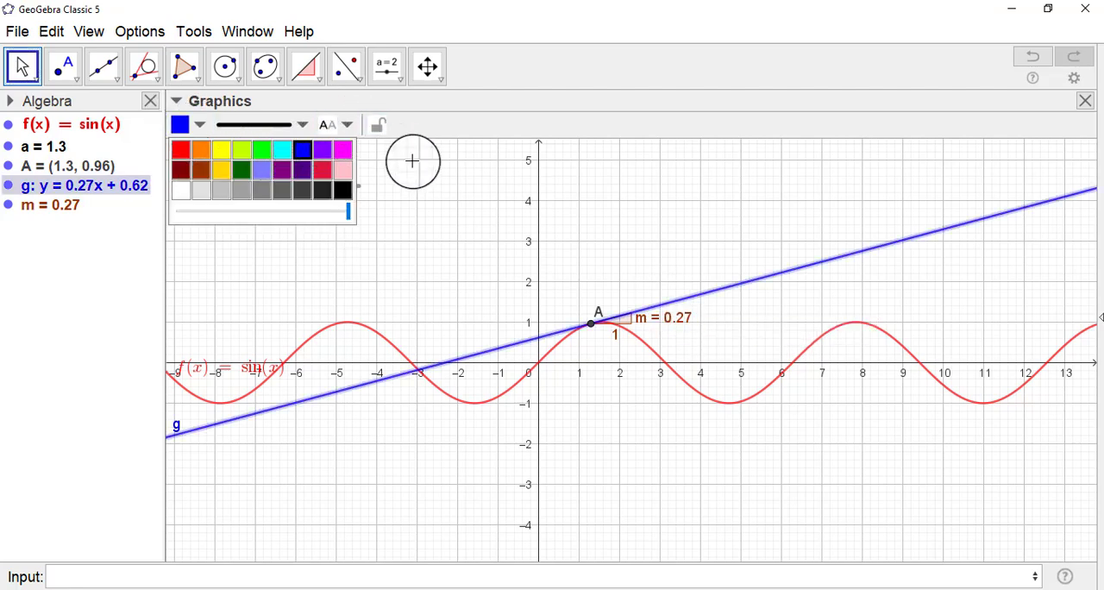
Colour the slope triangle m dark purple and increase its fill opacity.
click(651, 316)
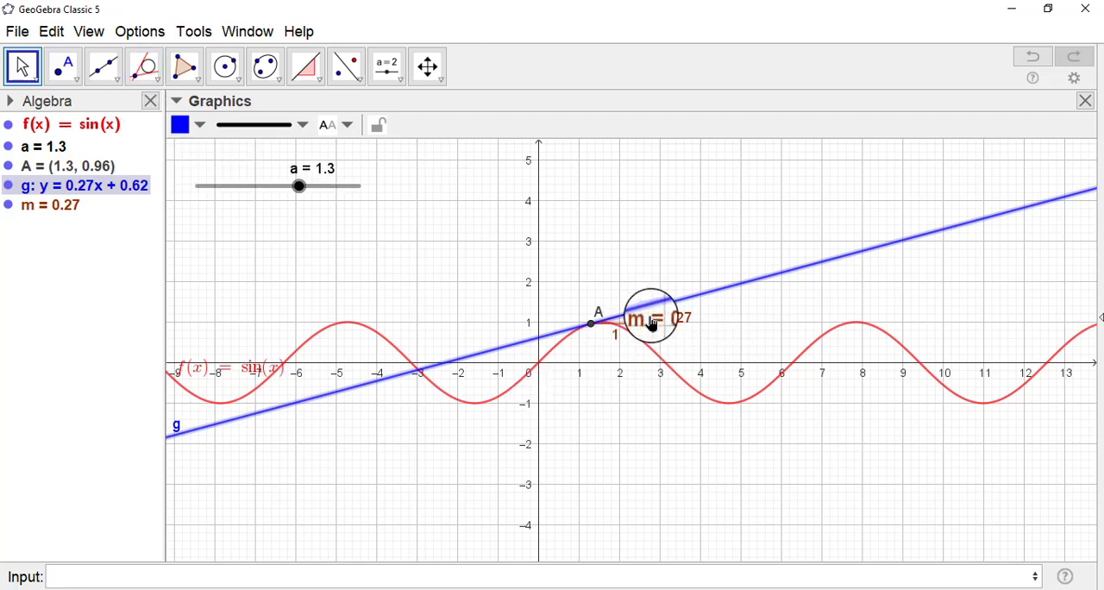
click(195, 126)
click(282, 170)
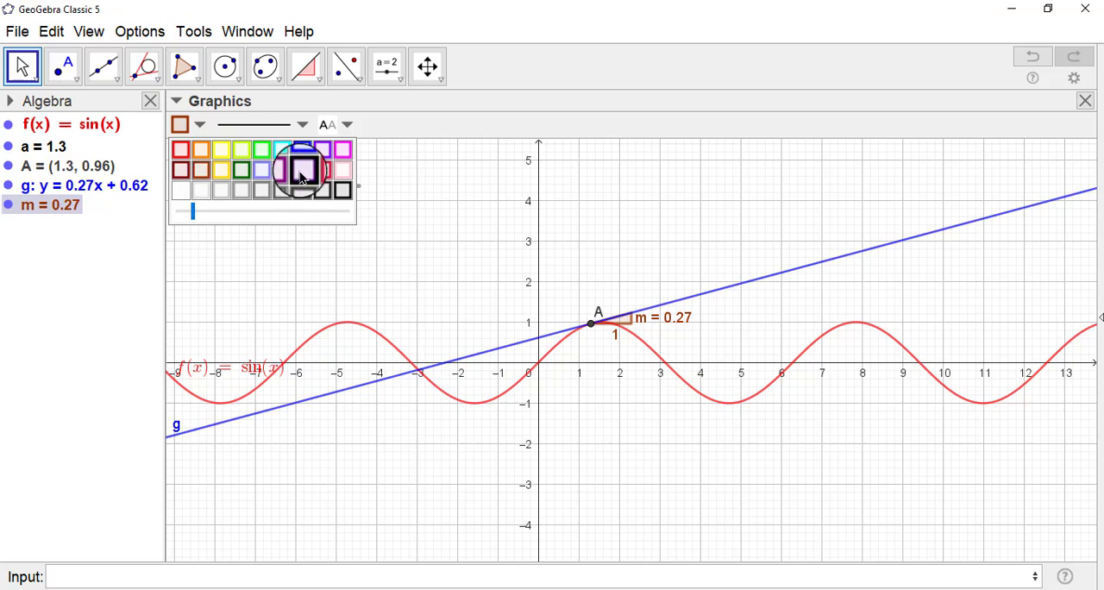
click(301, 213)
click(317, 214)
click(321, 214)
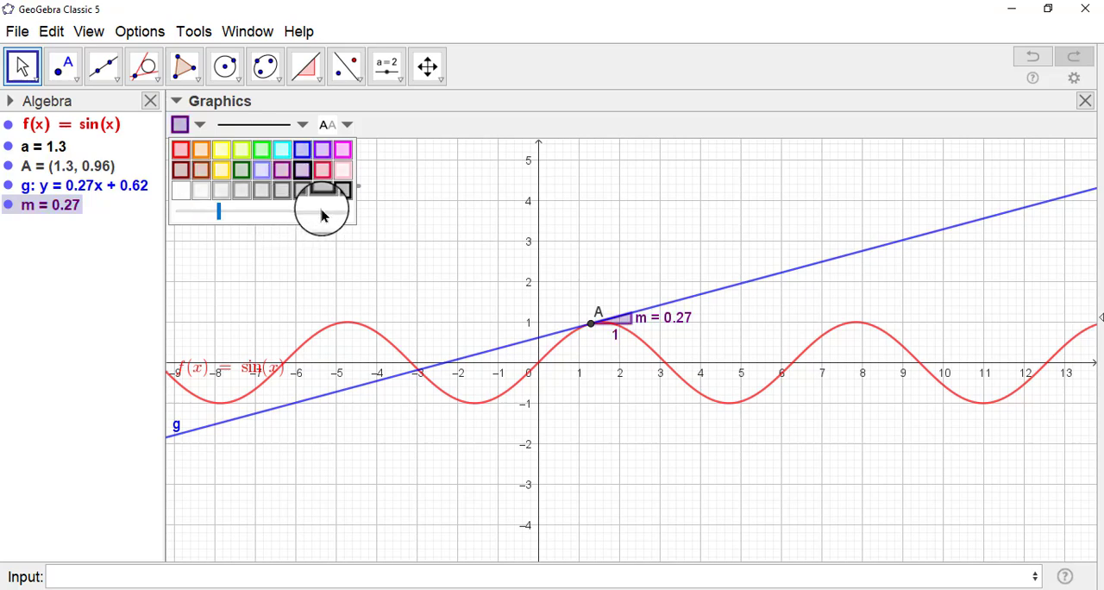
click(324, 214)
click(324, 214)
click(325, 214)
click(325, 214)
click(324, 214)
click(324, 214)
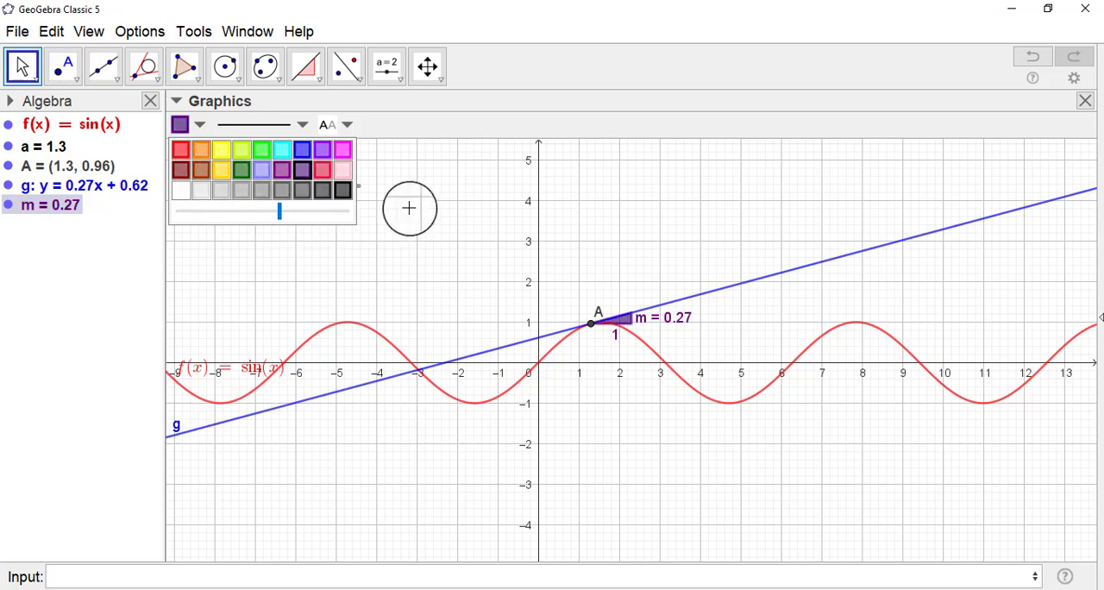
click(581, 226)
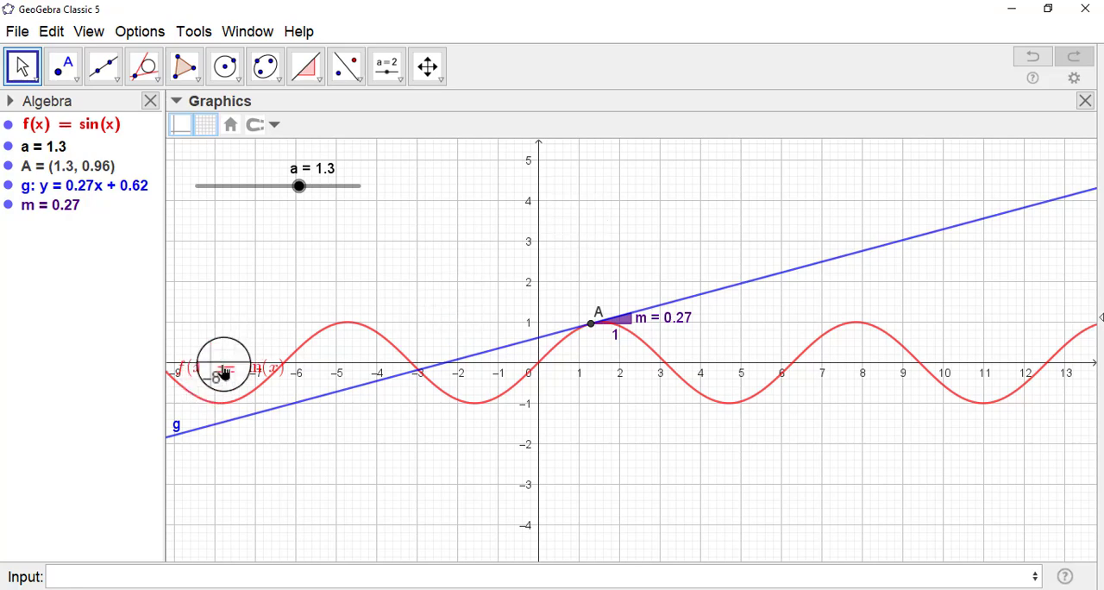
Move the f(x) = sin(x) label off the x-axis to about y = 1, beside the leftmost crest.
drag(221, 365, 229, 323)
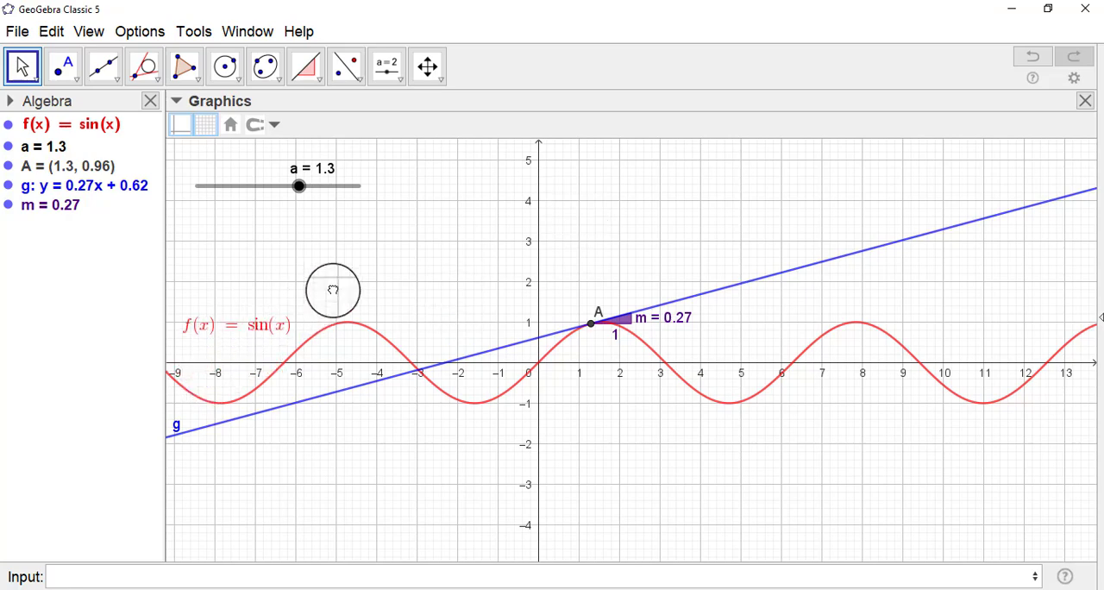
click(688, 394)
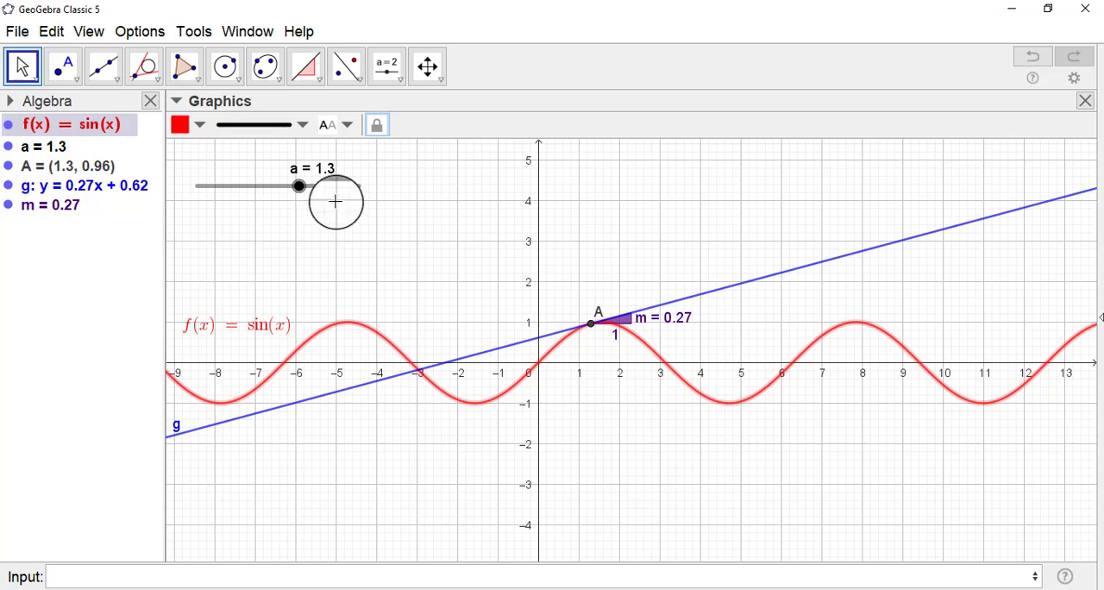
Animate slider a so the tangent travels along the sine curve, and pause the animation at a = 1.2.
right_click(300, 190)
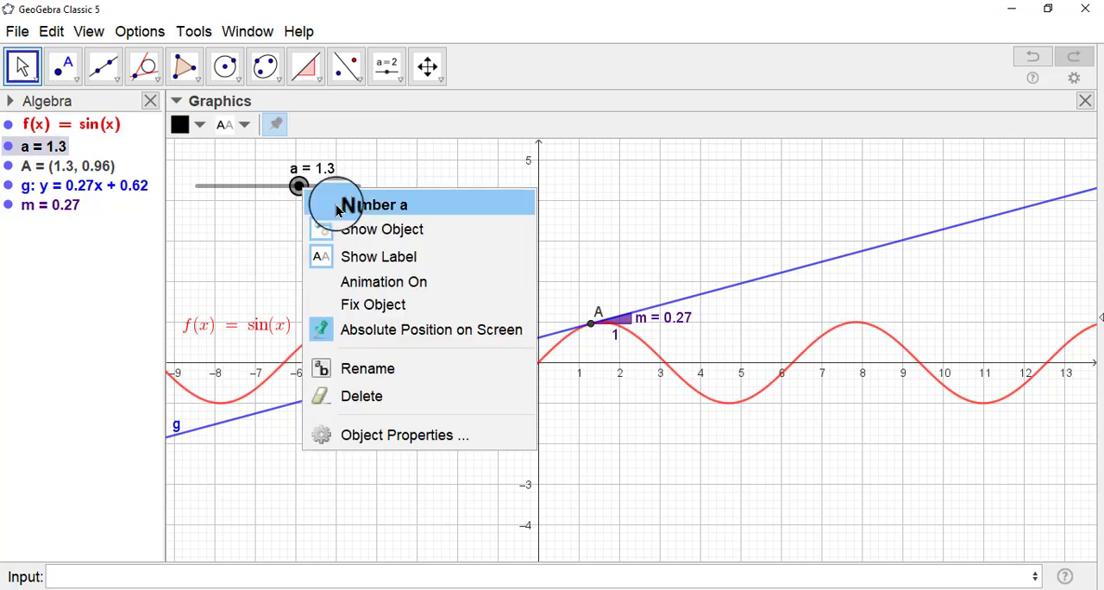
click(374, 282)
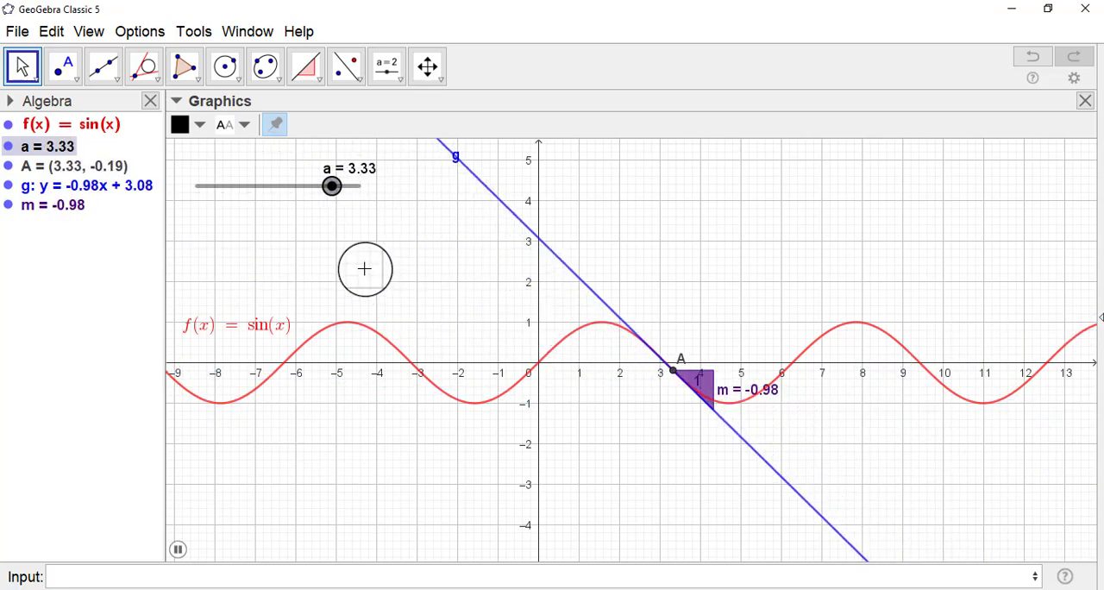
click(178, 549)
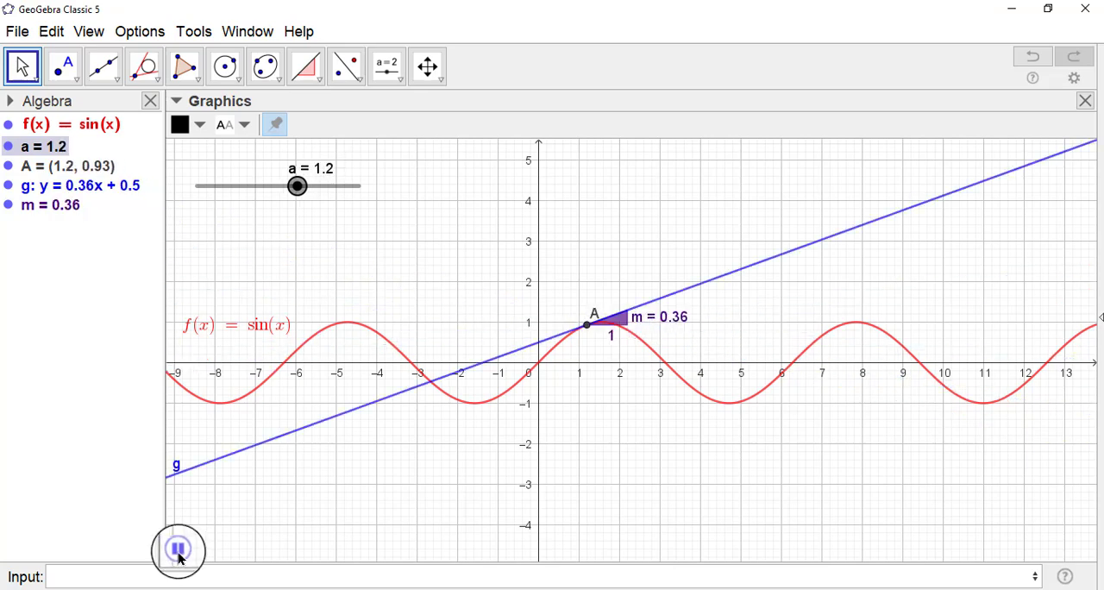
click(238, 442)
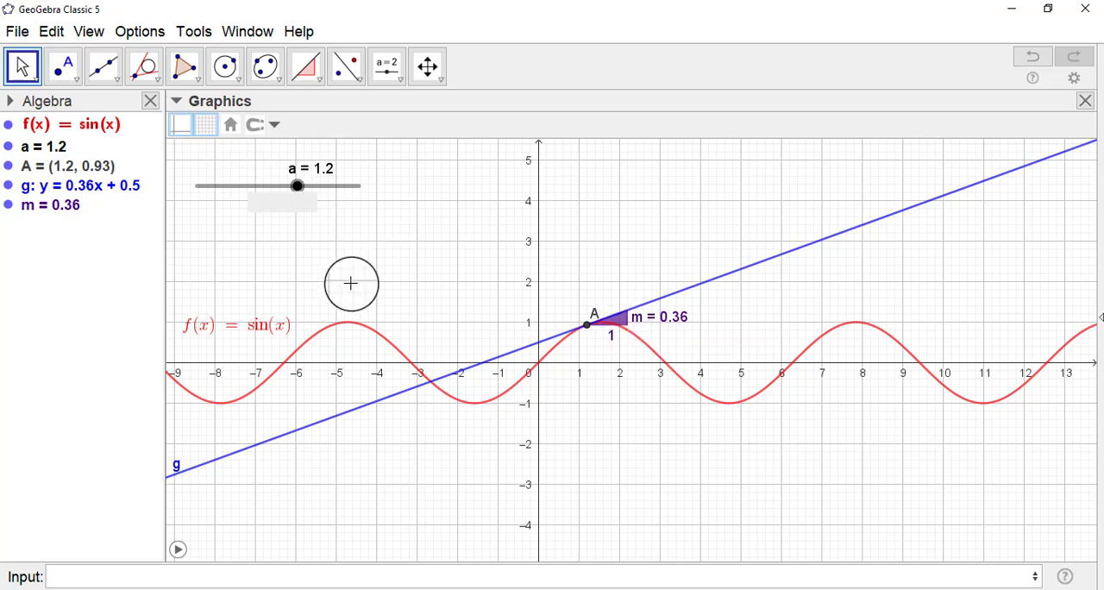
Show the Graphics 2 view and widen it to about a third of the window.
click(92, 35)
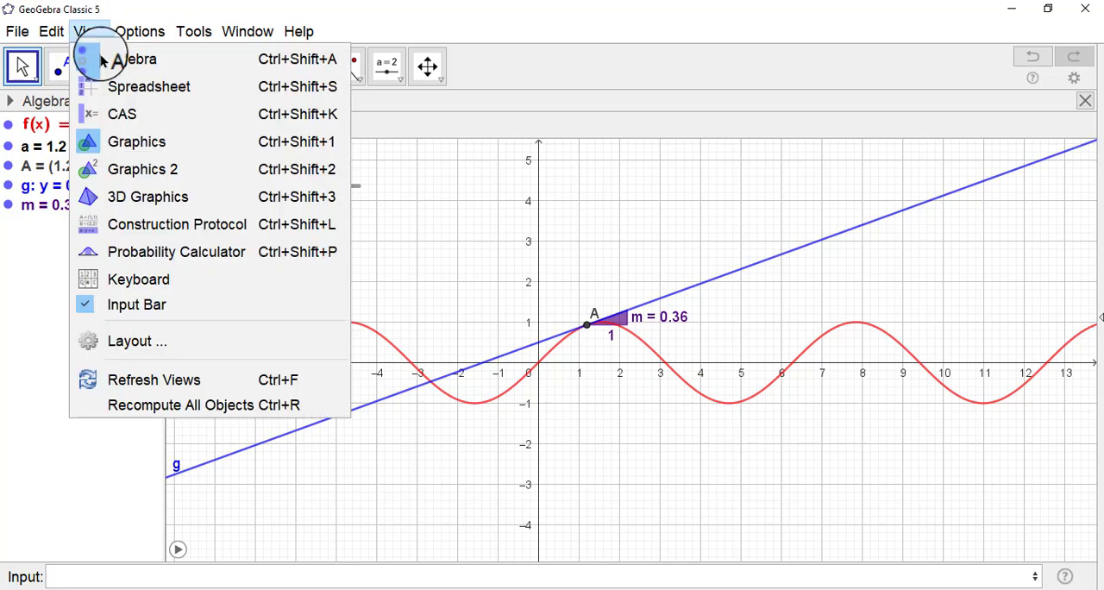
click(135, 164)
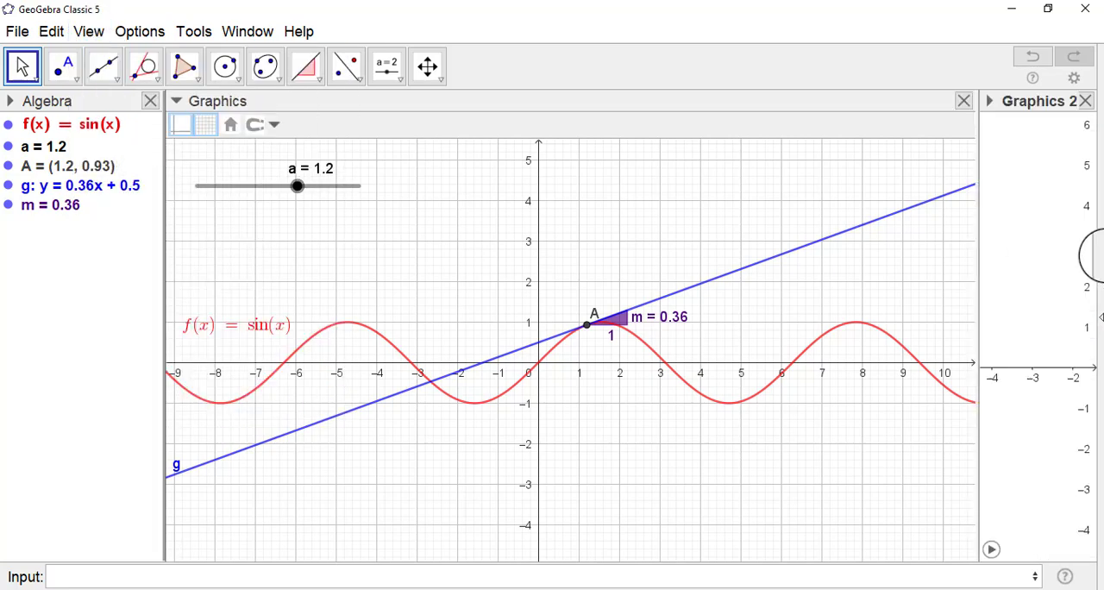
drag(976, 270, 747, 268)
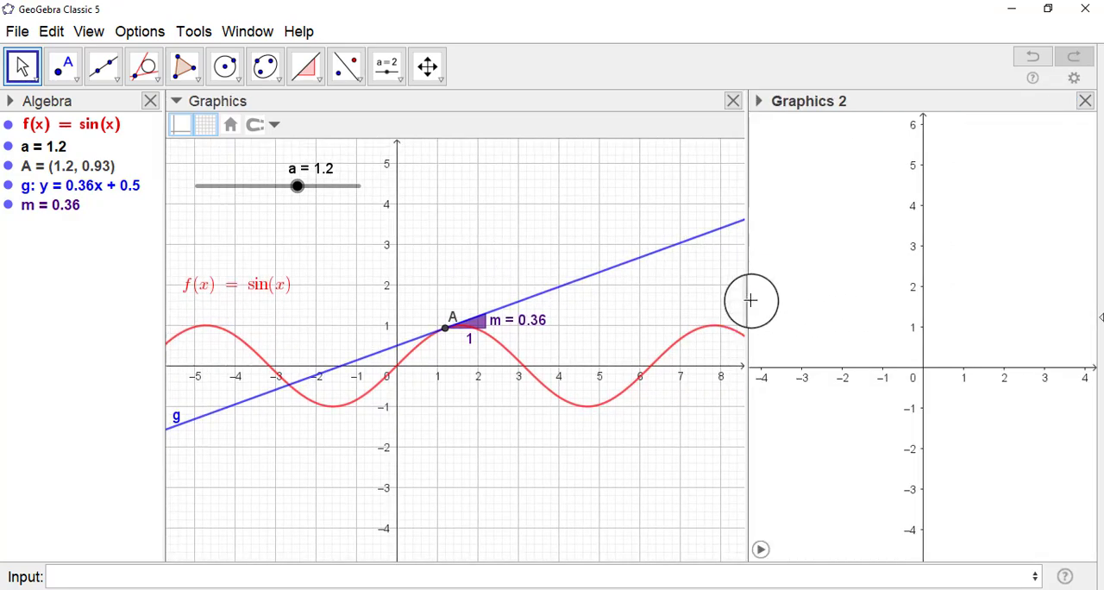
Widen the Graphics 2 view to a little over a third of the window.
drag(747, 296, 688, 295)
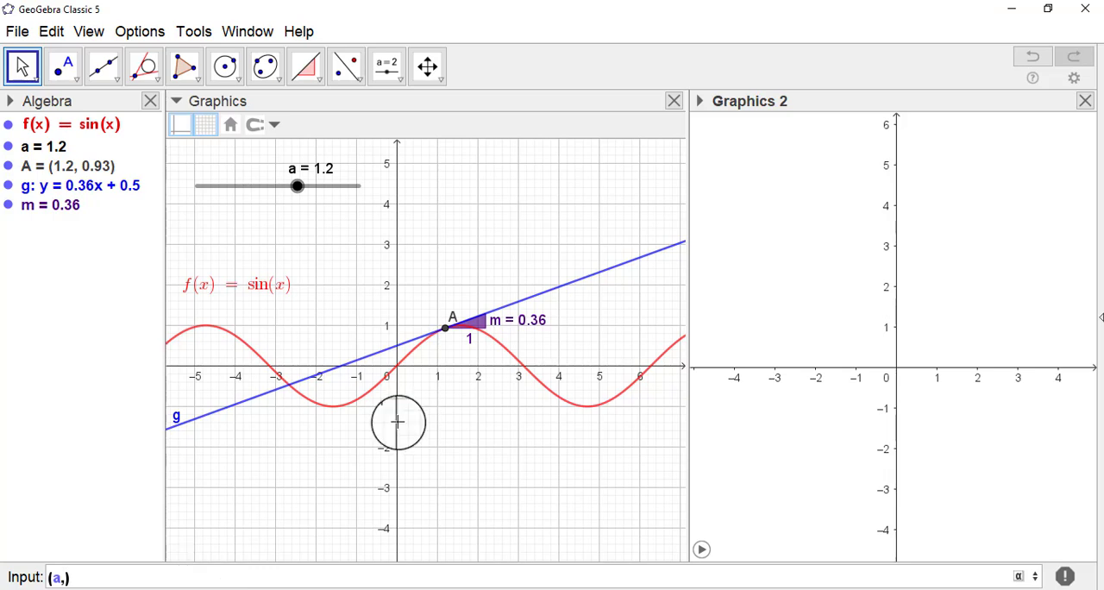
drag(493, 327, 501, 326)
text(m)
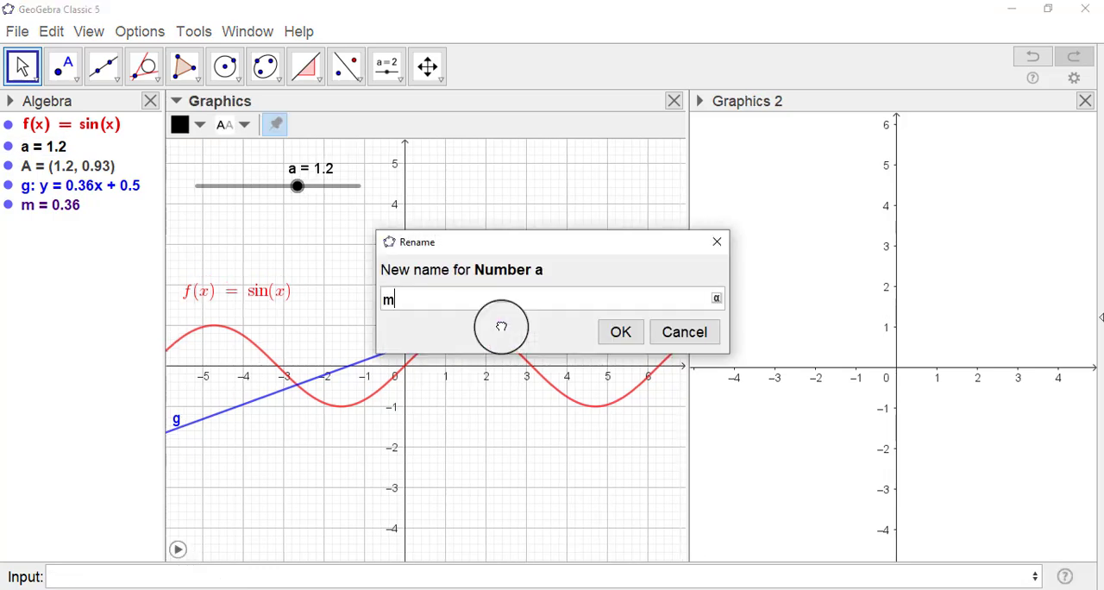
click(695, 337)
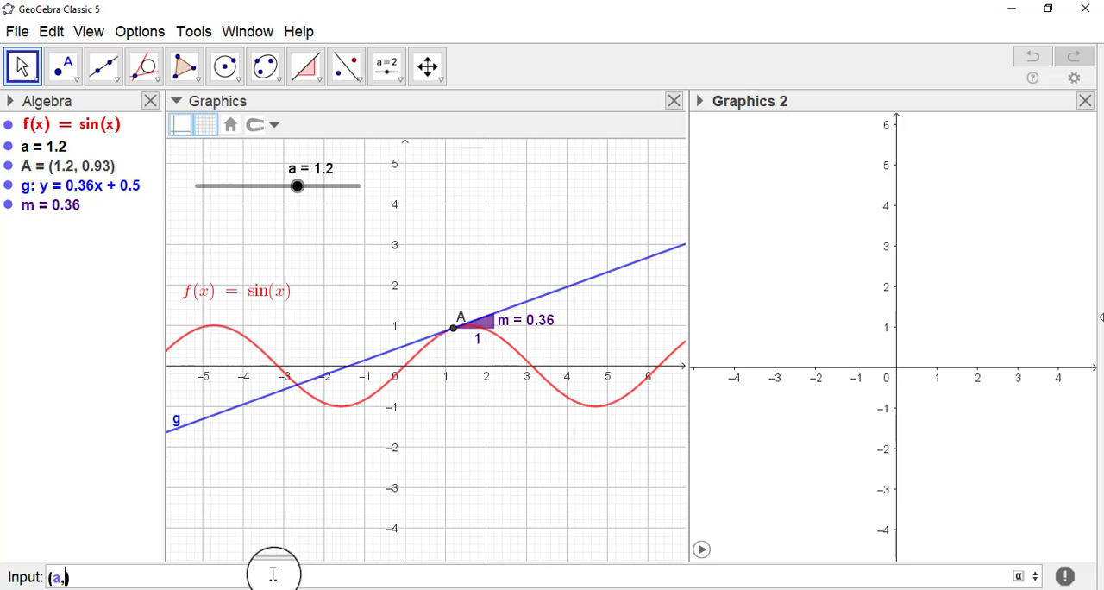
Create the point (a, m) in the Graphics 2 view to plot the tangent's slope against a.
click(273, 573)
text((a,m)
key(Return)
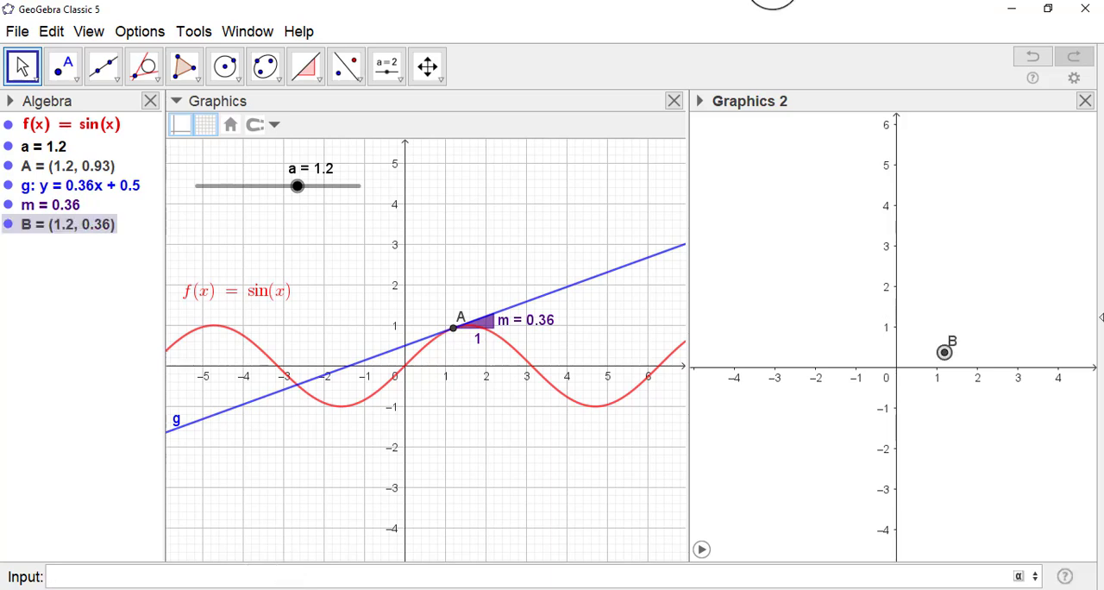
Turn on the trace of point B and start the animation of slider a to draw the slope curve.
right_click(941, 351)
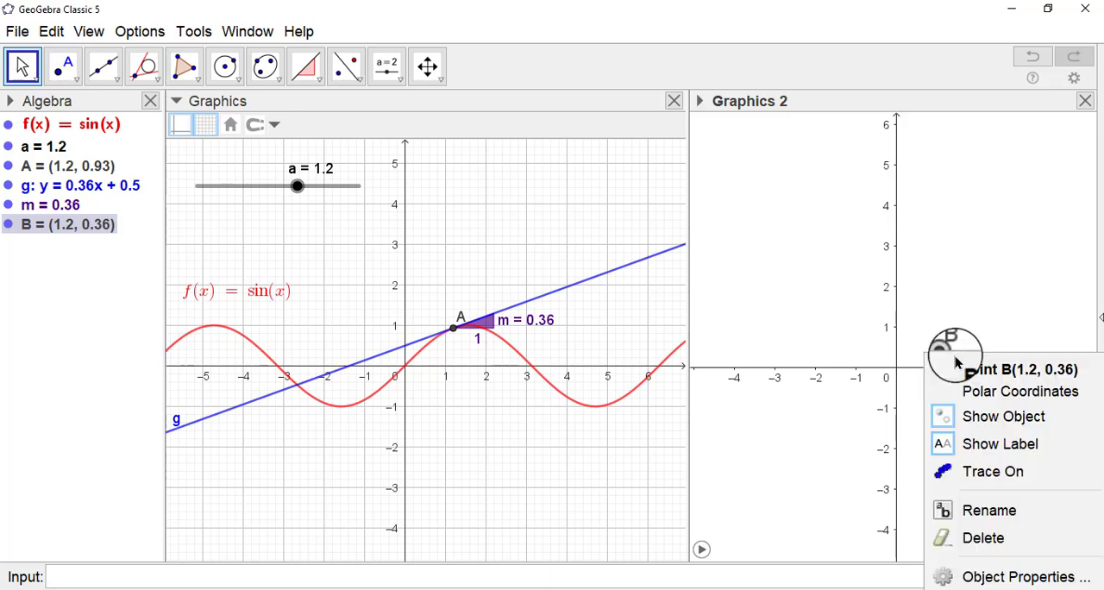
click(1005, 471)
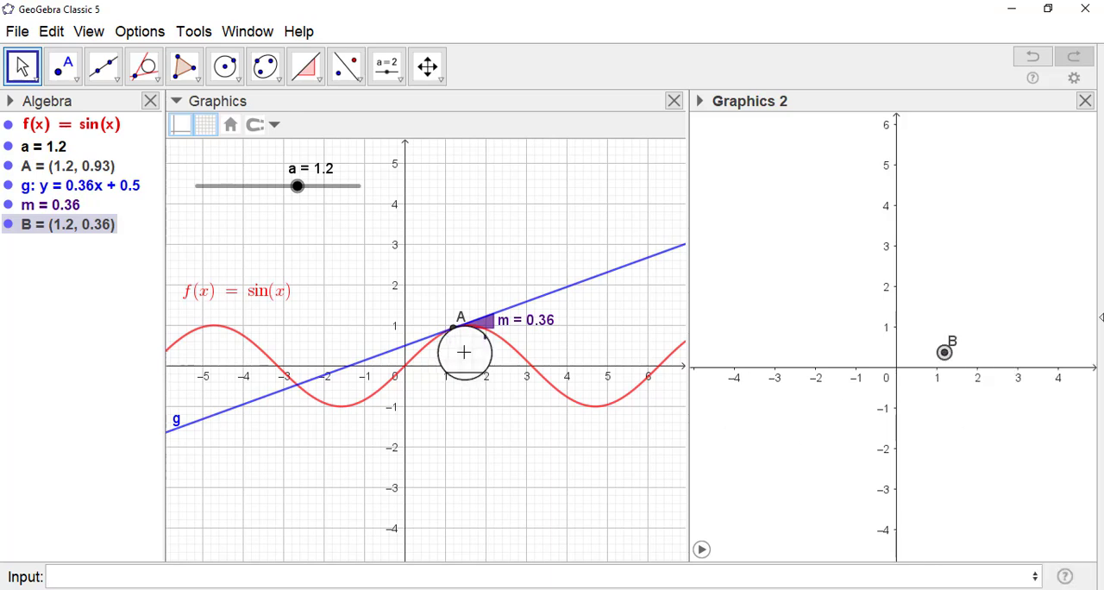
click(700, 549)
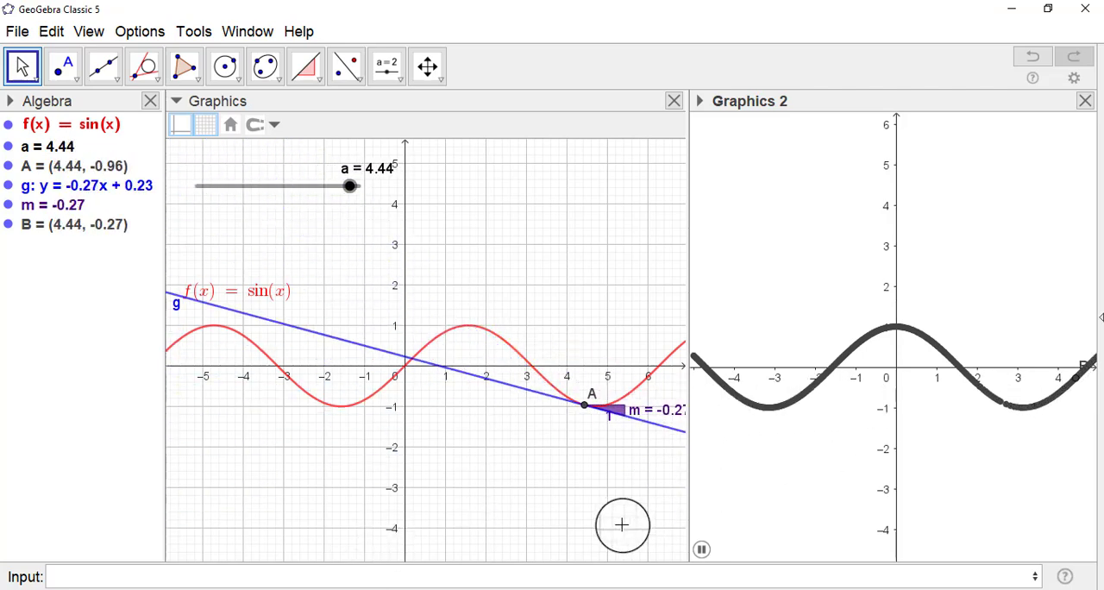
Plot the derivative of f with the Derivative(f) command.
click(544, 578)
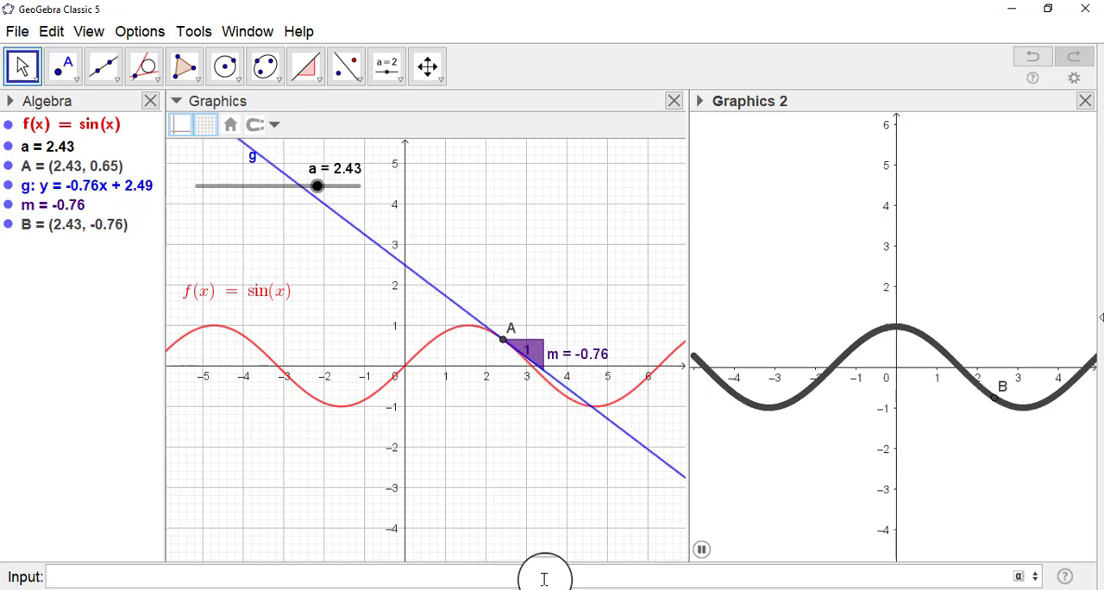
text(der)
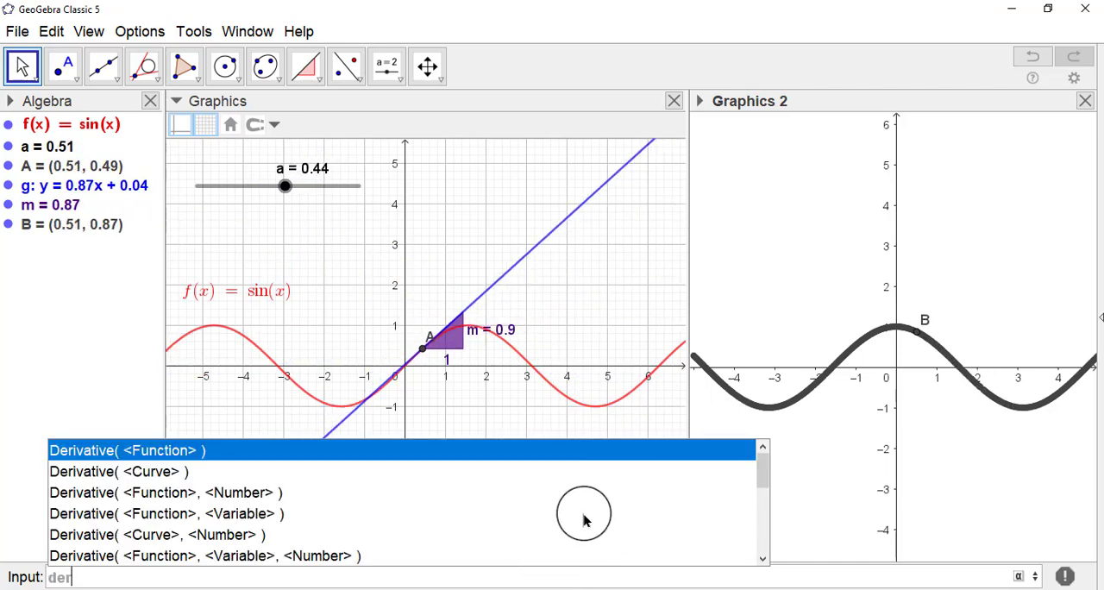
click(276, 451)
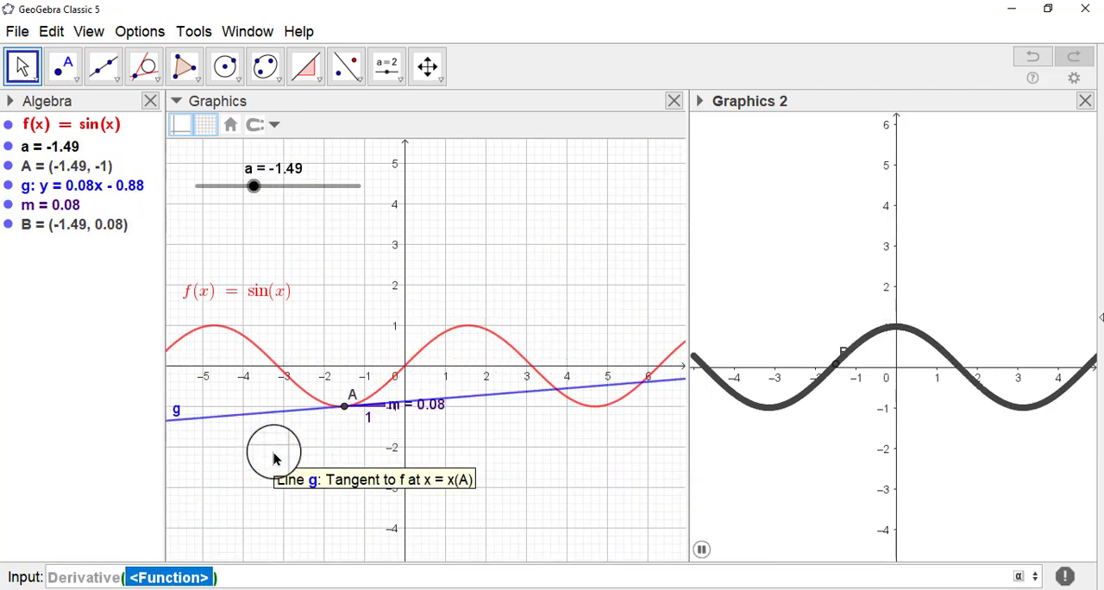
click(54, 129)
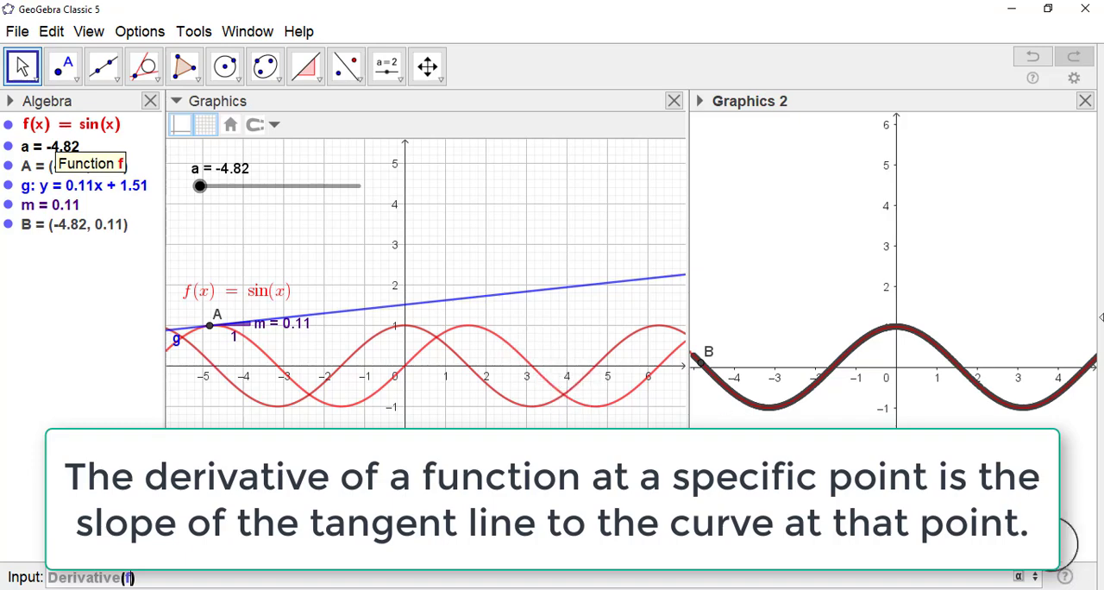
key(Return)
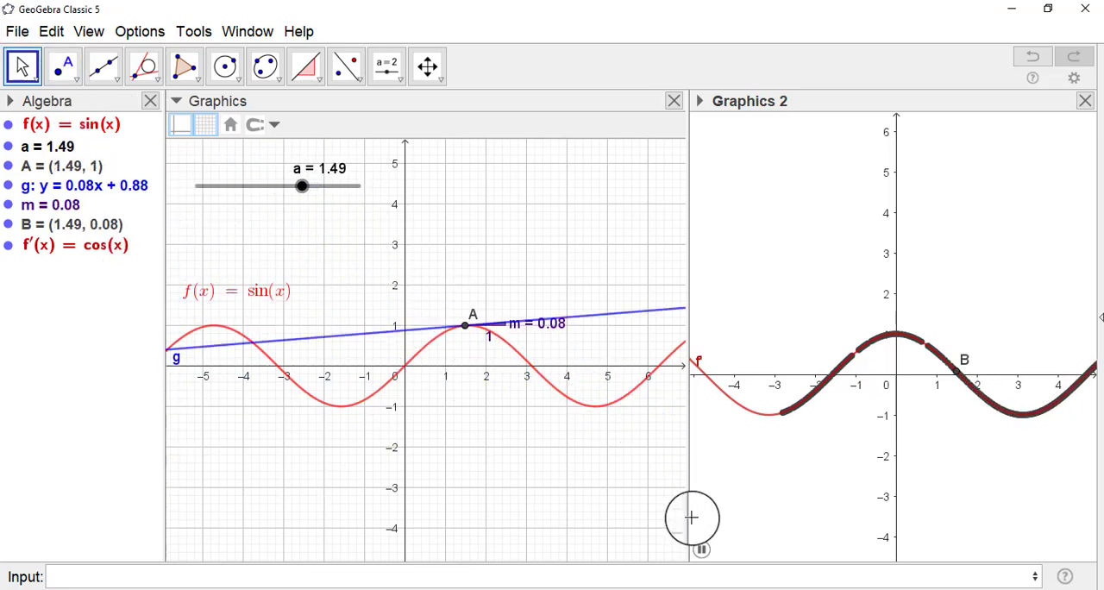
Redefine the function f(x) as cos(x).
click(97, 139)
click(98, 136)
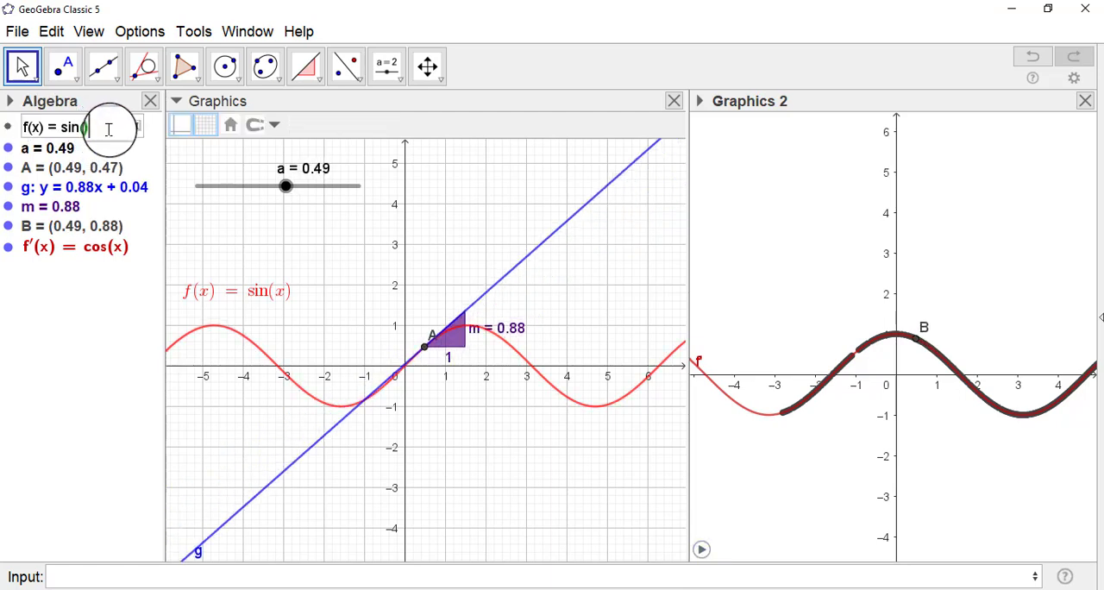
key(BackSpace)
key(BackSpace)
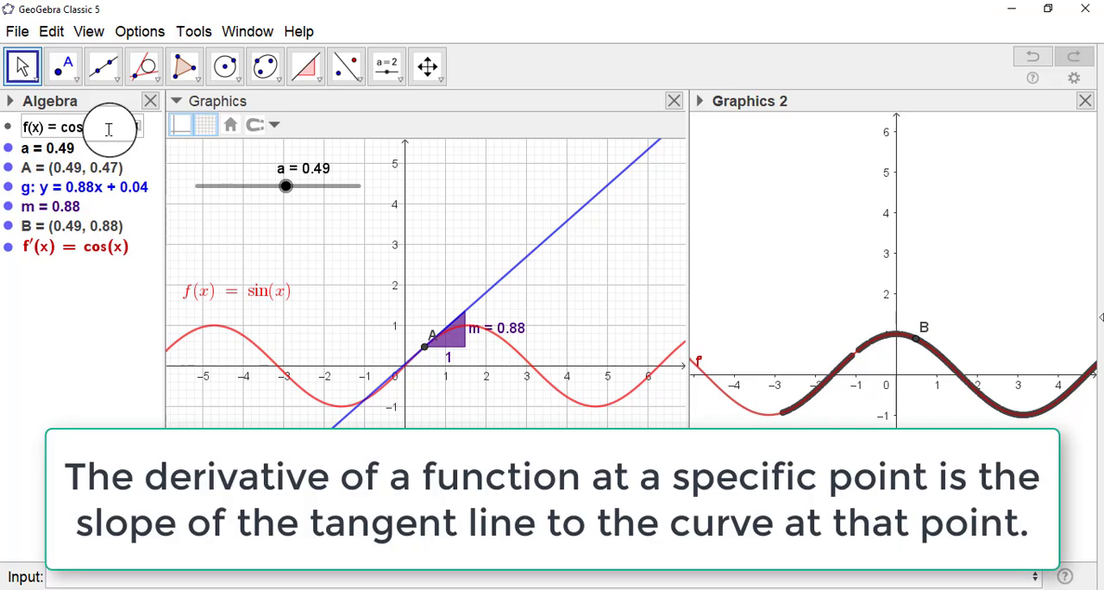
text(cos(x))
key(Return)
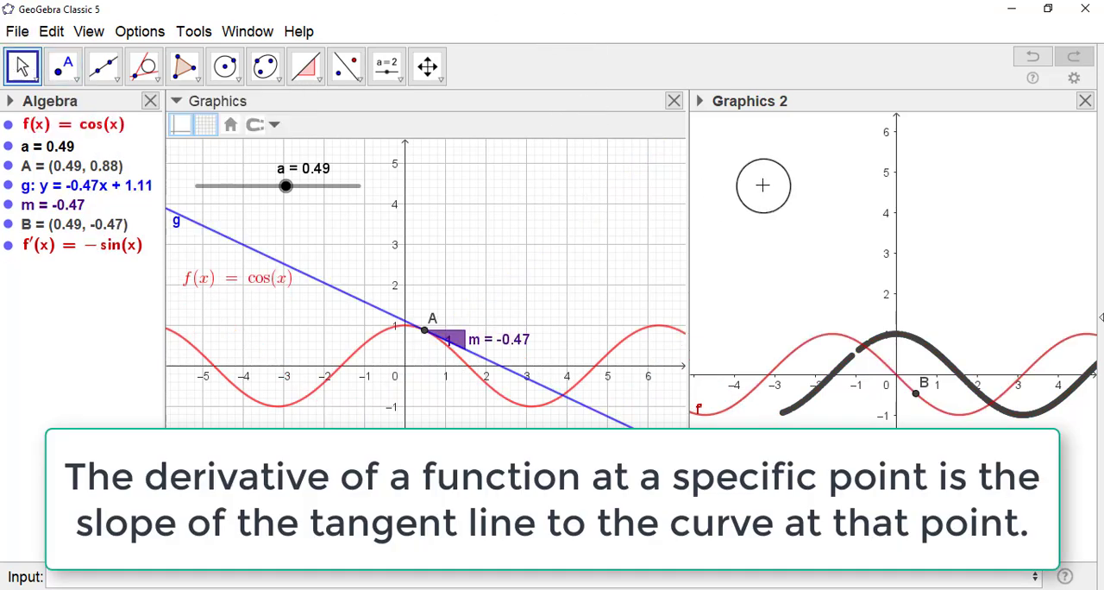
Clear the old trace in Graphics 2 and animate slider a, pausing it at a = -1.9.
drag(755, 197, 738, 187)
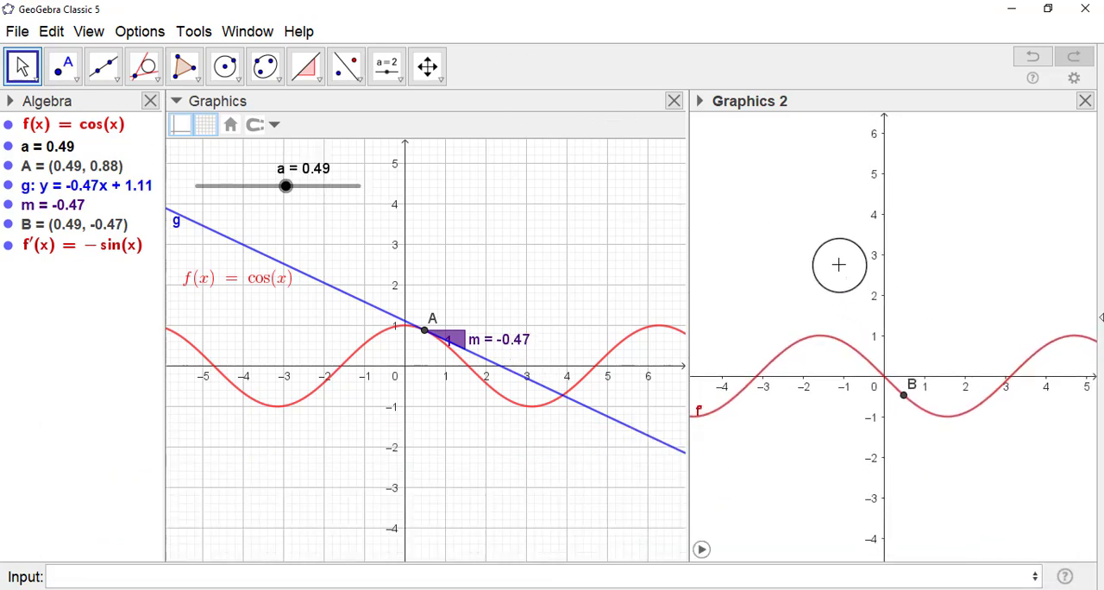
click(701, 550)
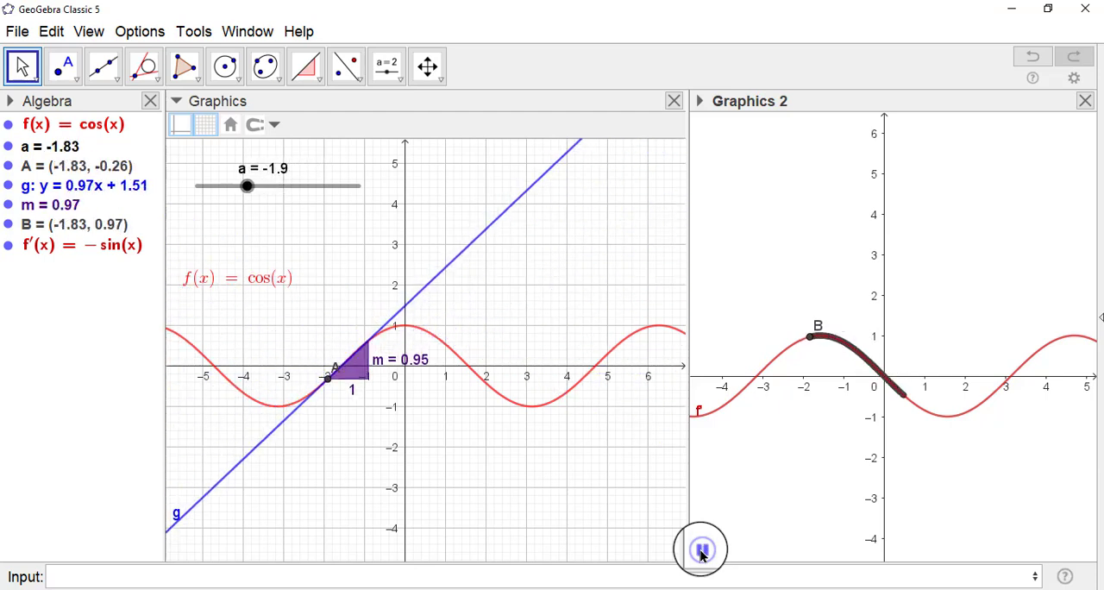
Label the derivative curve in Graphics 2 with its name and value, placing the label below the curve near y = -2.
click(725, 411)
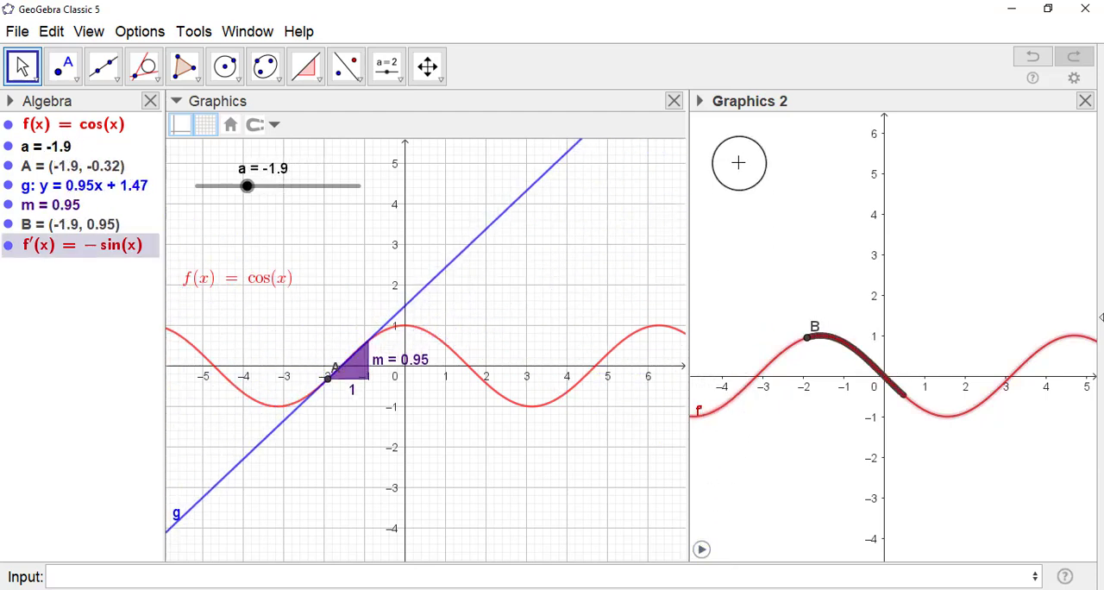
click(701, 101)
click(848, 127)
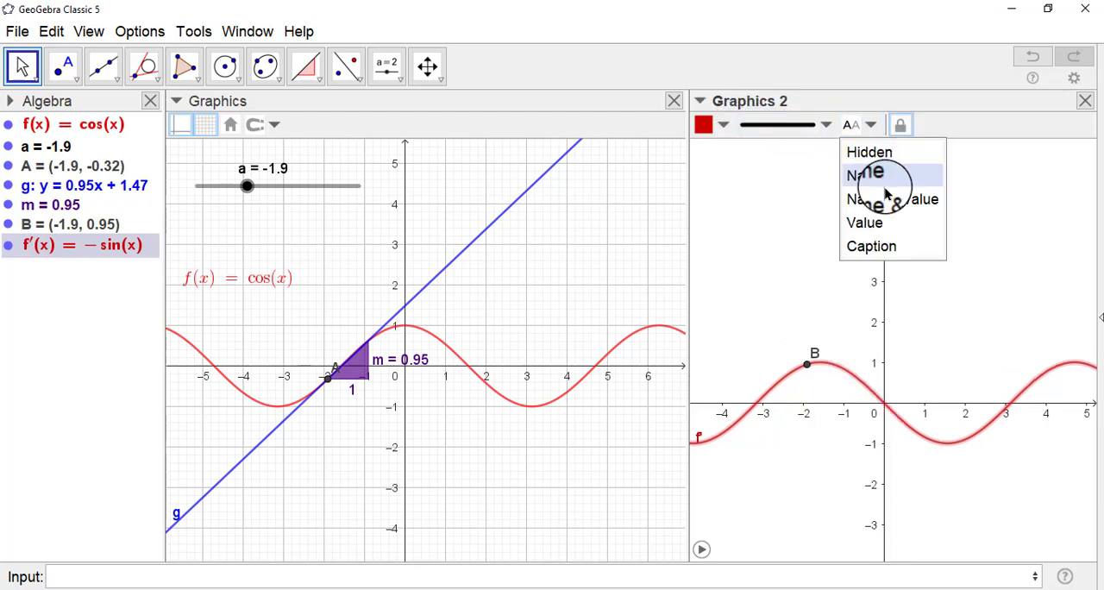
click(891, 214)
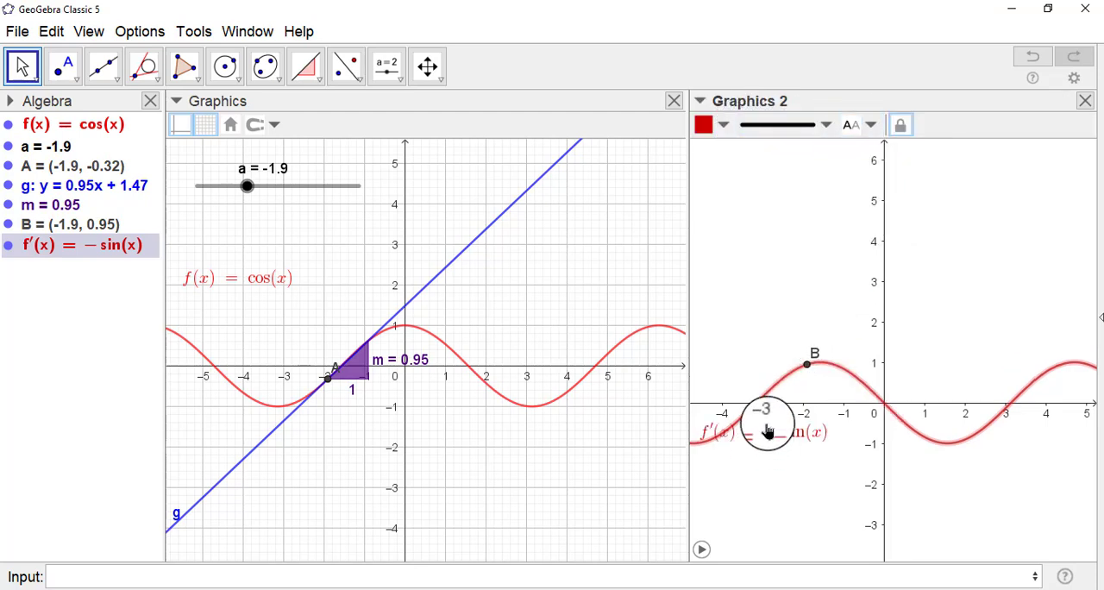
click(297, 299)
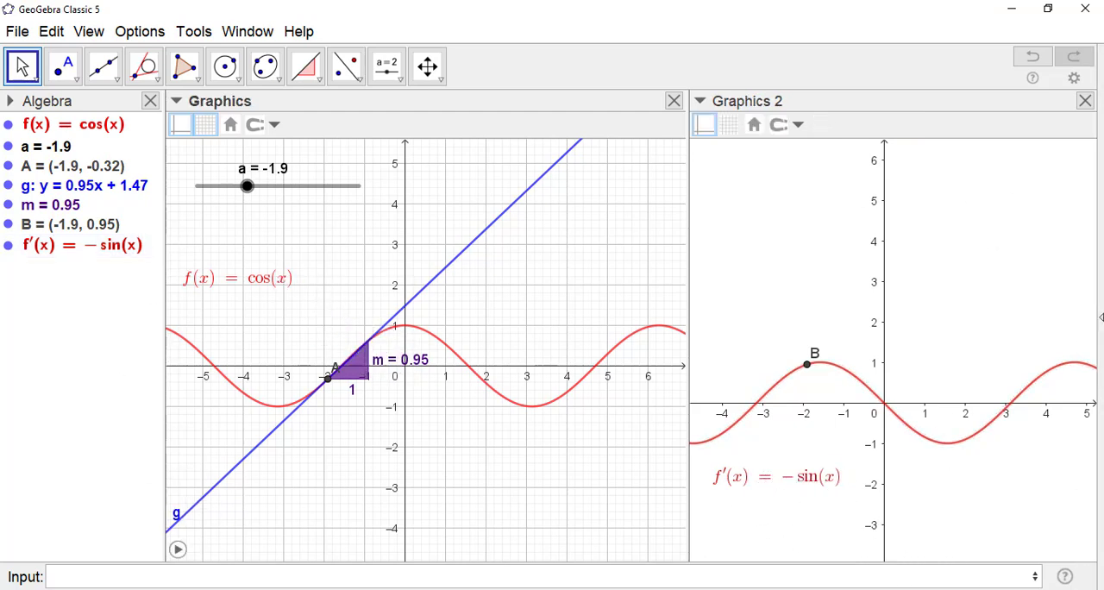
Redefine f(x) as e^x with the animation of slider a running, and clear the old trace in Graphics 2.
click(171, 549)
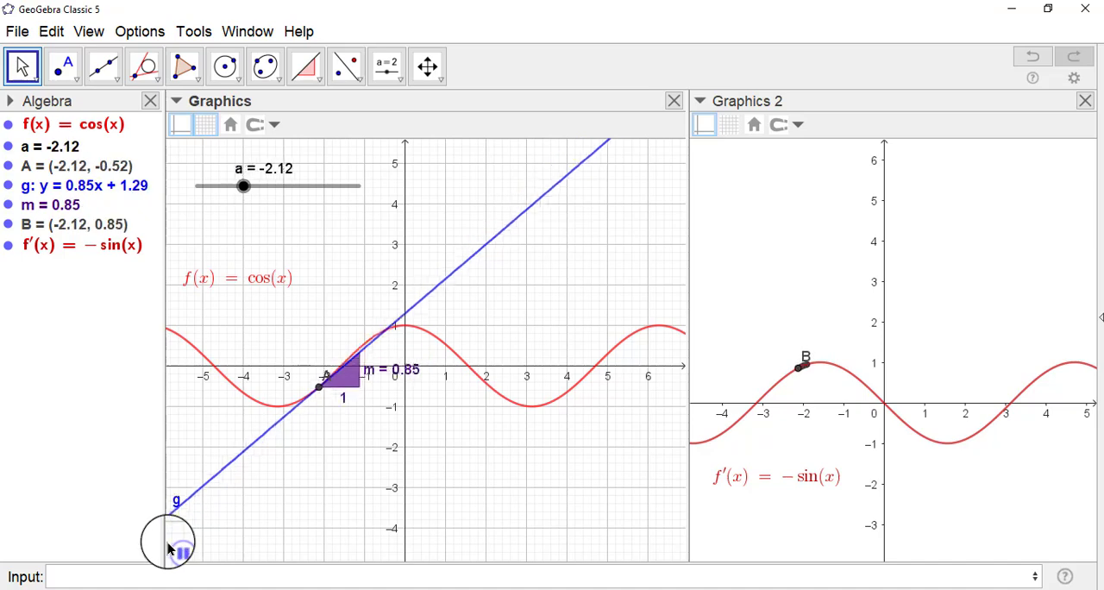
click(109, 127)
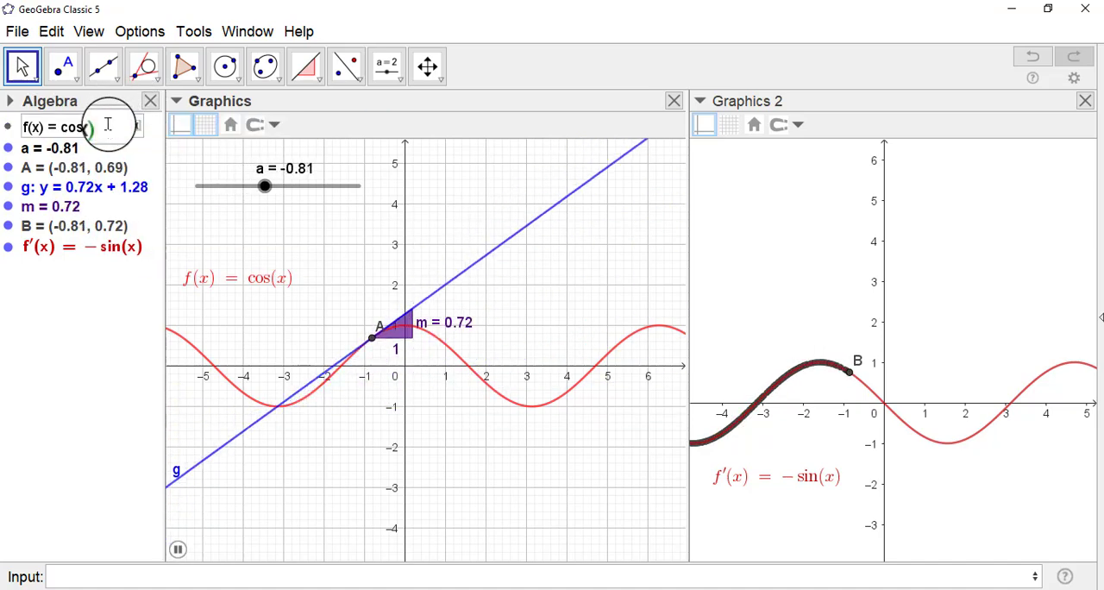
key(BackSpace)
key(BackSpace)
key(BackSpace)
key(BackSpace)
key(BackSpace)
key(BackSpace)
text(e)
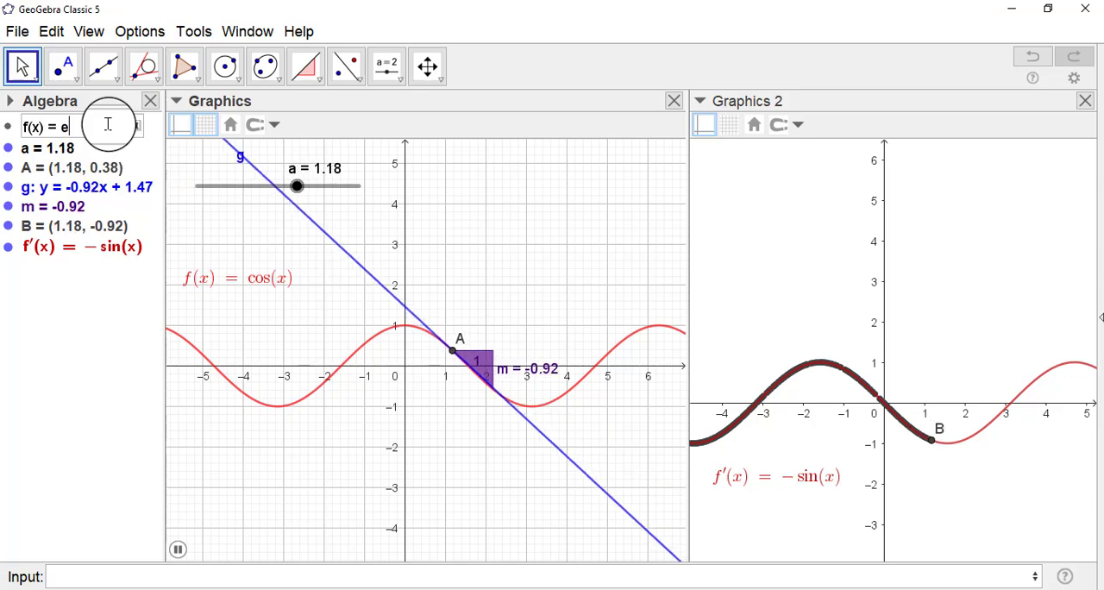
text(^x)
key(Return)
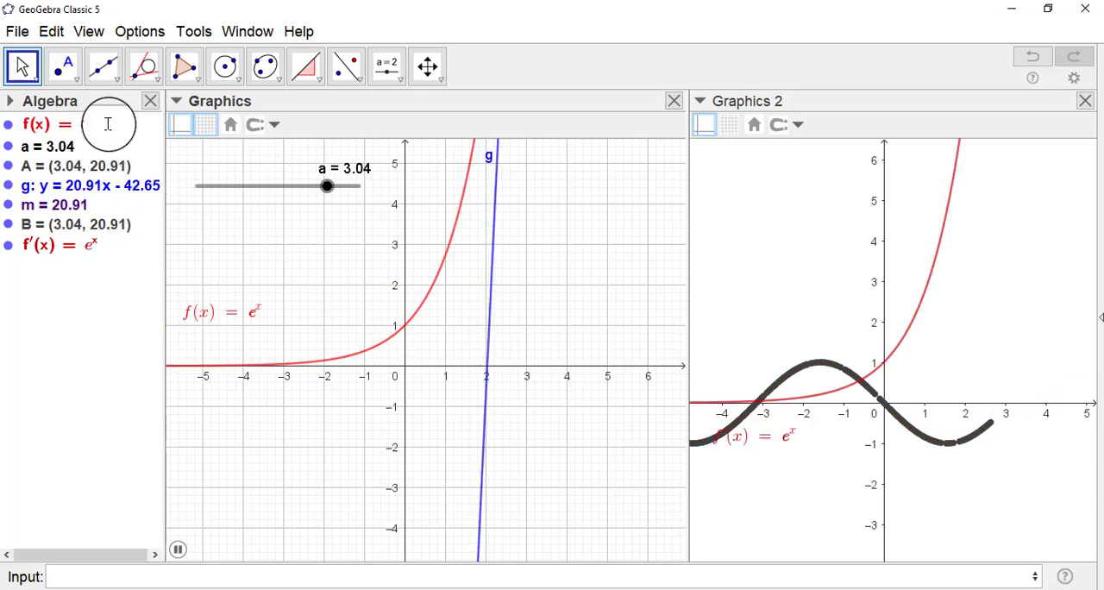
drag(814, 333, 811, 373)
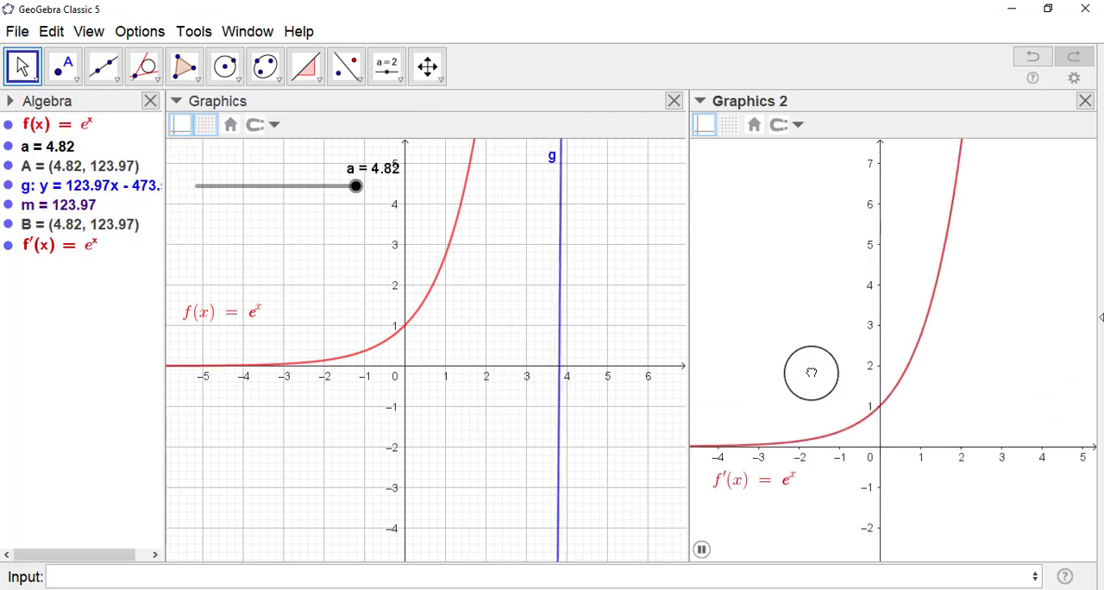